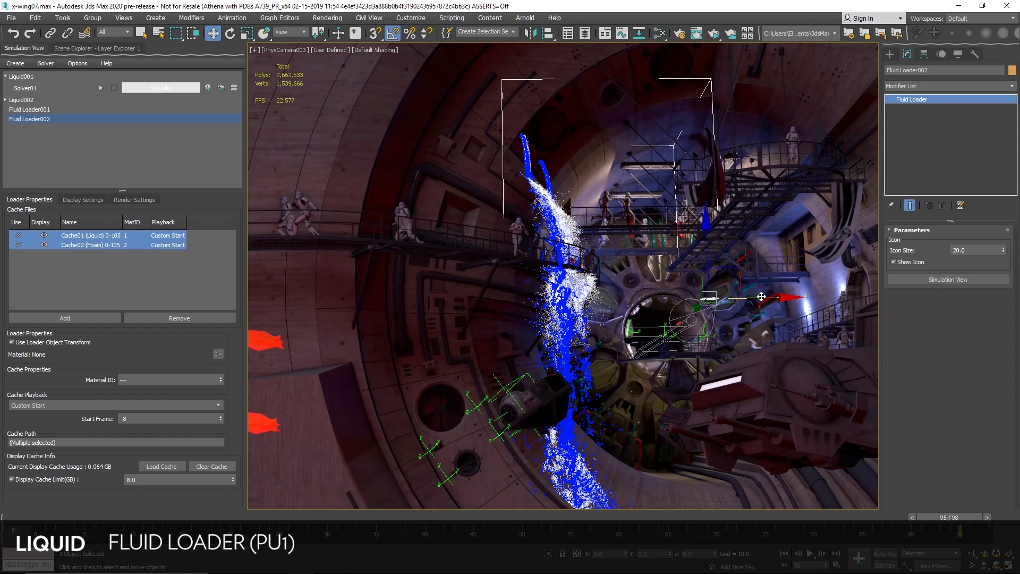
Clone the Fluid Loader off to the right as Fluid Loader003.
left_click_drag(760, 296, 780, 302, "shift")
Confirm the clone, move Fluid Loader003 right, and set its cache Start Frame to 37.
left_click(512, 338)
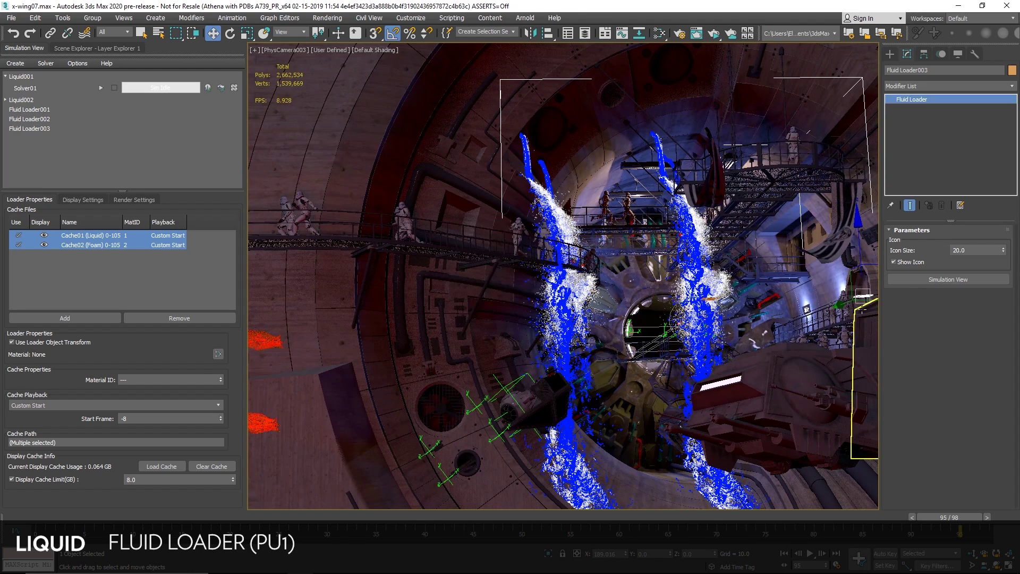
key("e")
key("p")
key("w")
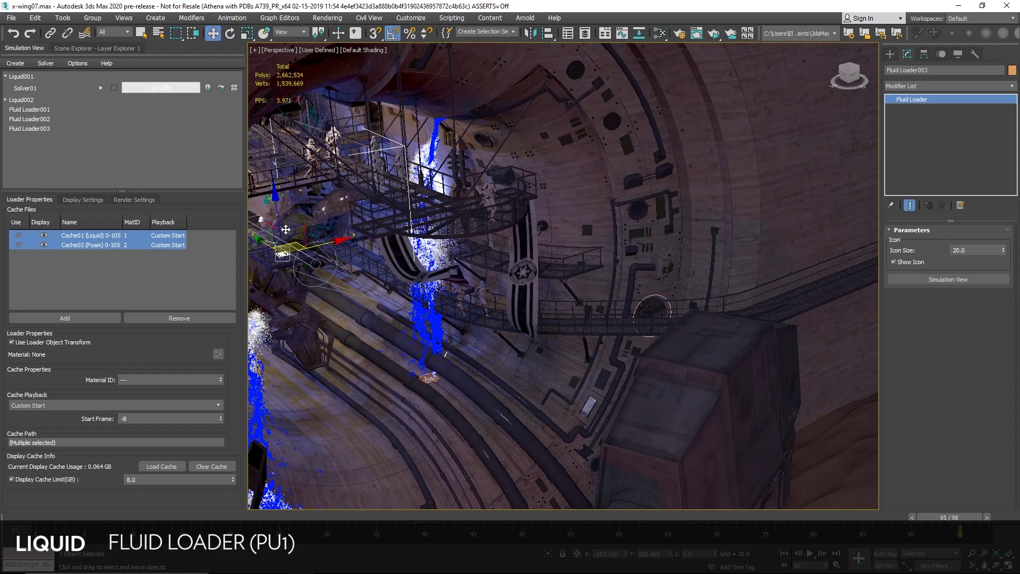
left_click_drag(313, 240, 328, 244)
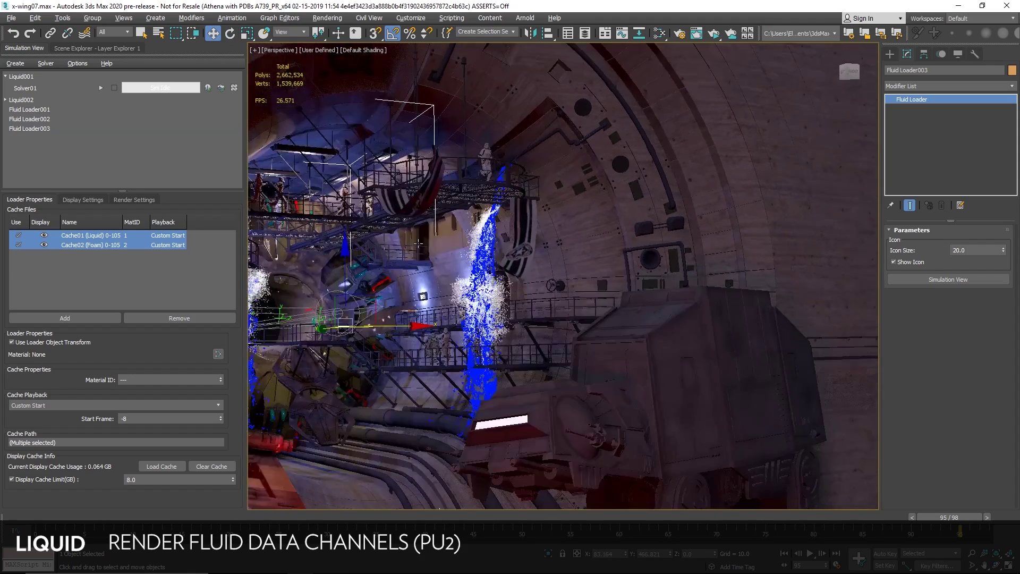
type("37")
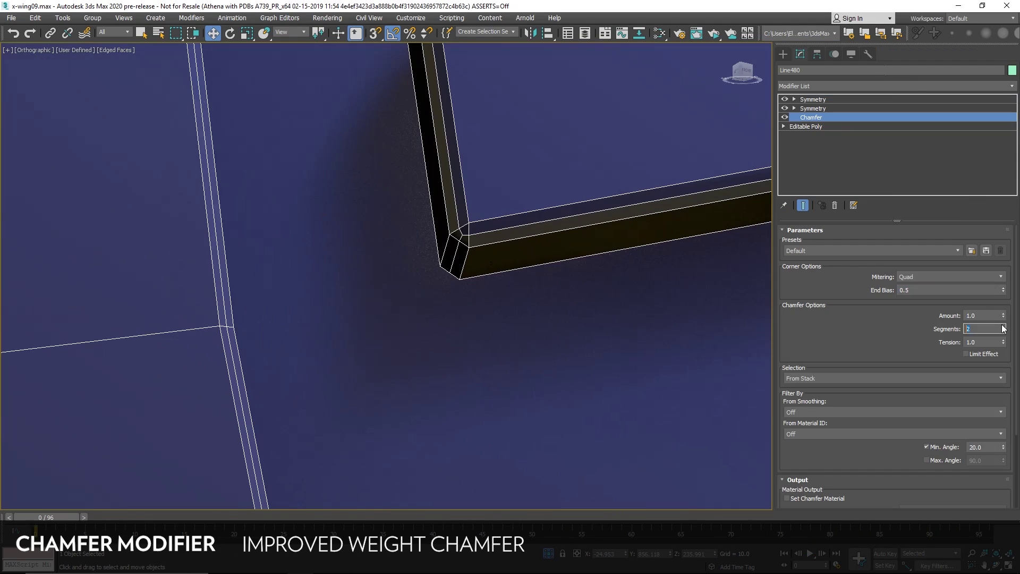
Give the chamfer 2 segments, lower tension for rounder corners, and Tri mitering.
left_click(1004, 326)
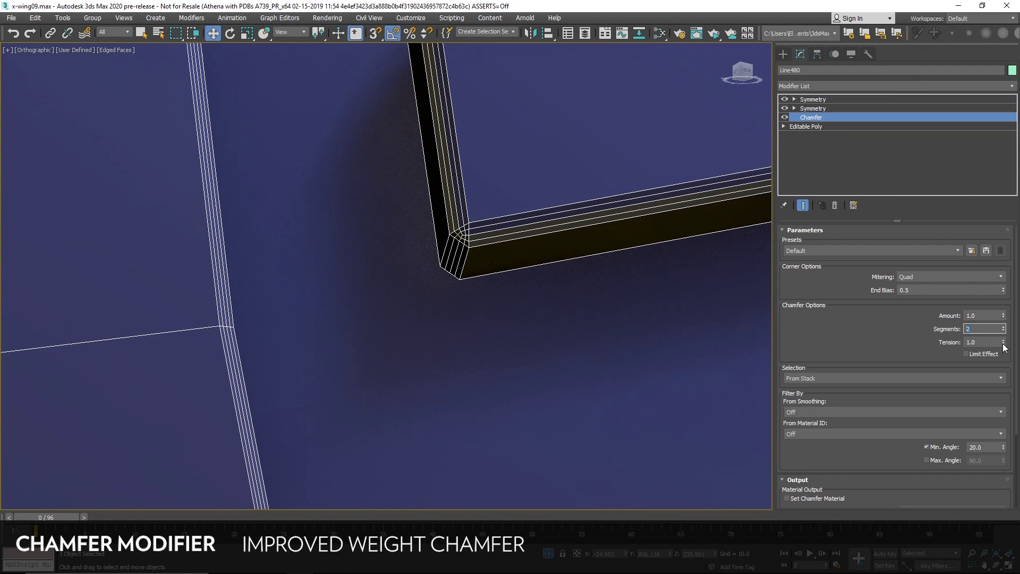
left_click_drag(1003, 342, 999, 377)
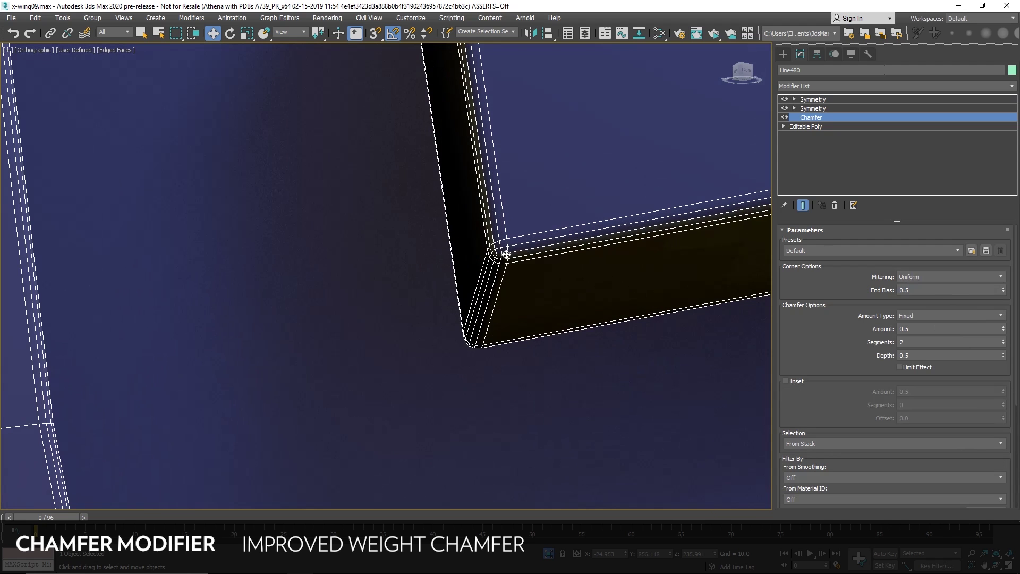
left_click(915, 276)
left_click(908, 305)
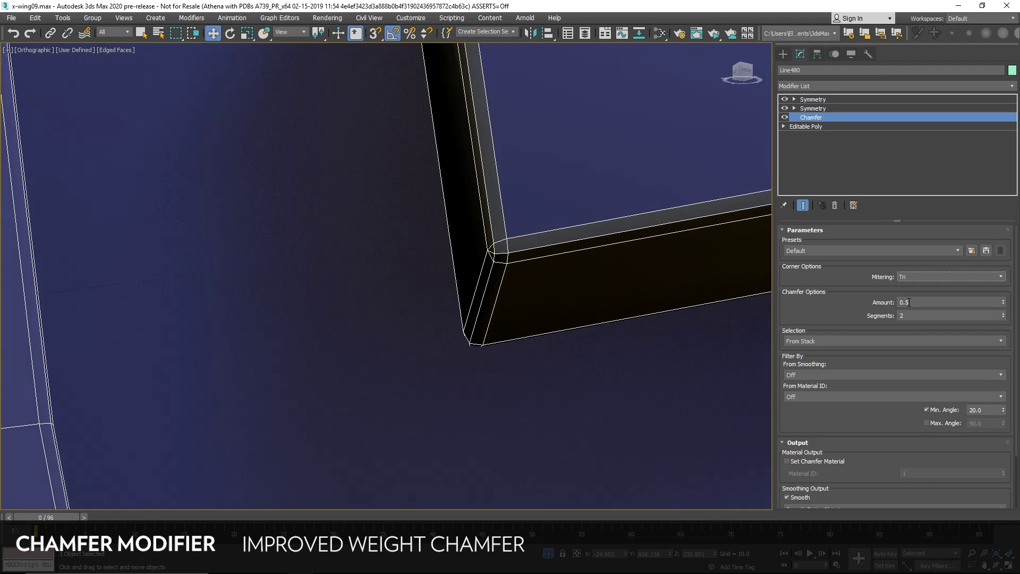
Set crease-weight Max Amount to 4, Min to 0.1, and Inset Amount to -0.062.
left_click(931, 276)
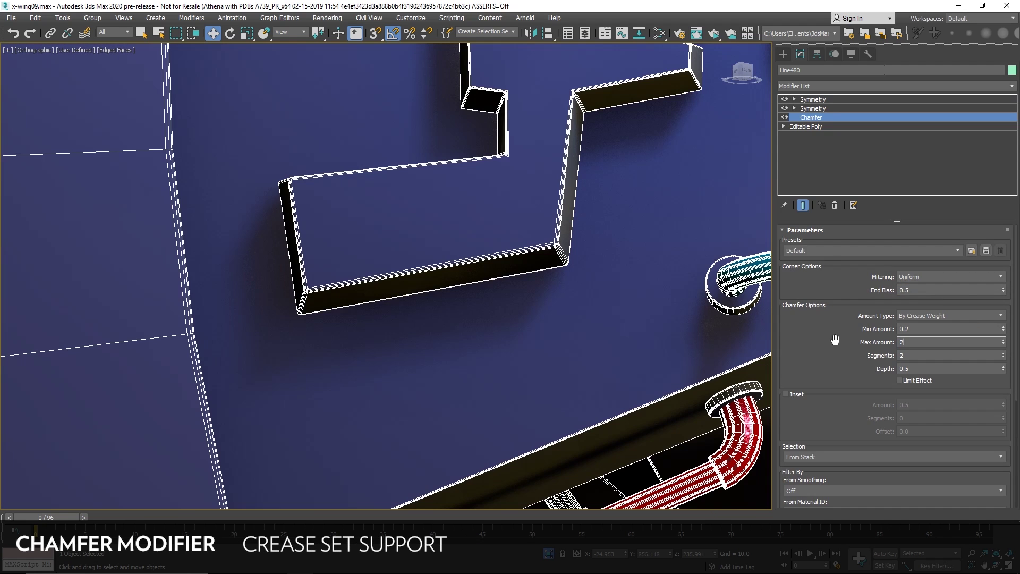
key("Return")
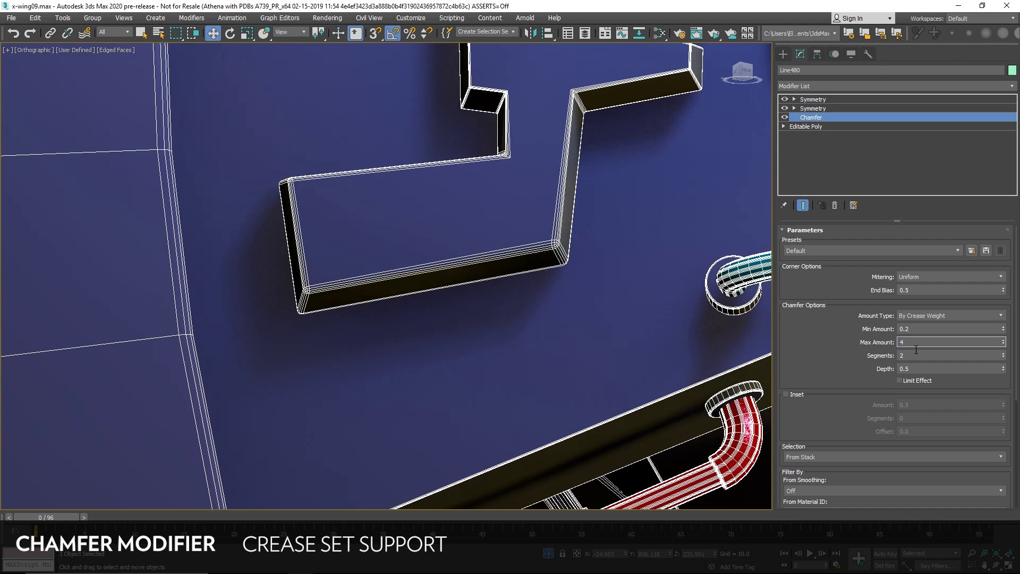
type("4")
key("Return")
left_click(915, 329)
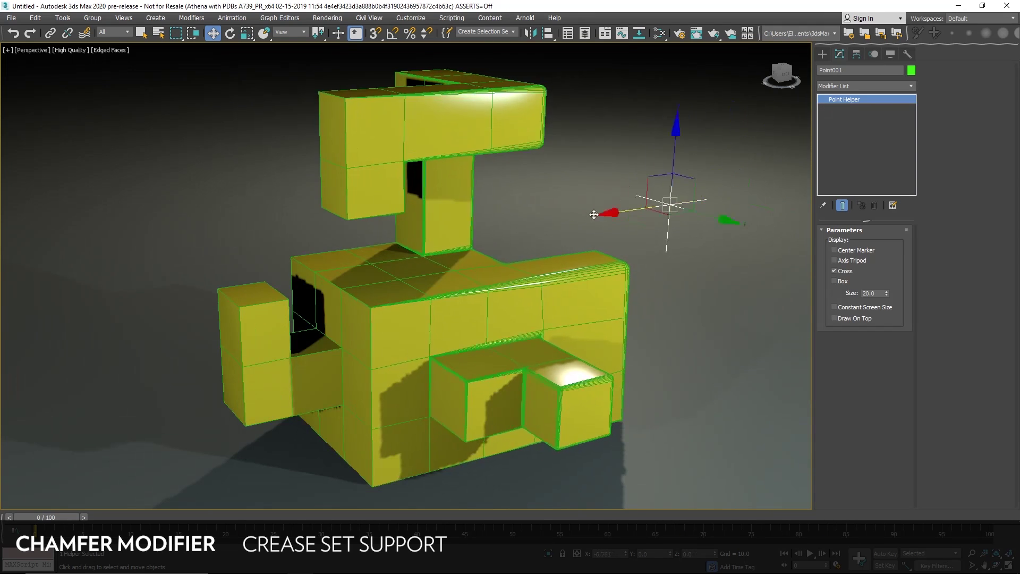
mouse_move(637, 225)
left_mouse_down()
mouse_move(222, 272)
mouse_move(398, 234)
mouse_move(405, 148)
mouse_move(581, 225)
mouse_move(685, 230)
mouse_move(573, 260)
mouse_move(351, 287)
mouse_move(328, 308)
mouse_move(348, 221)
mouse_move(416, 69)
mouse_move(548, 141)
left_mouse_up()
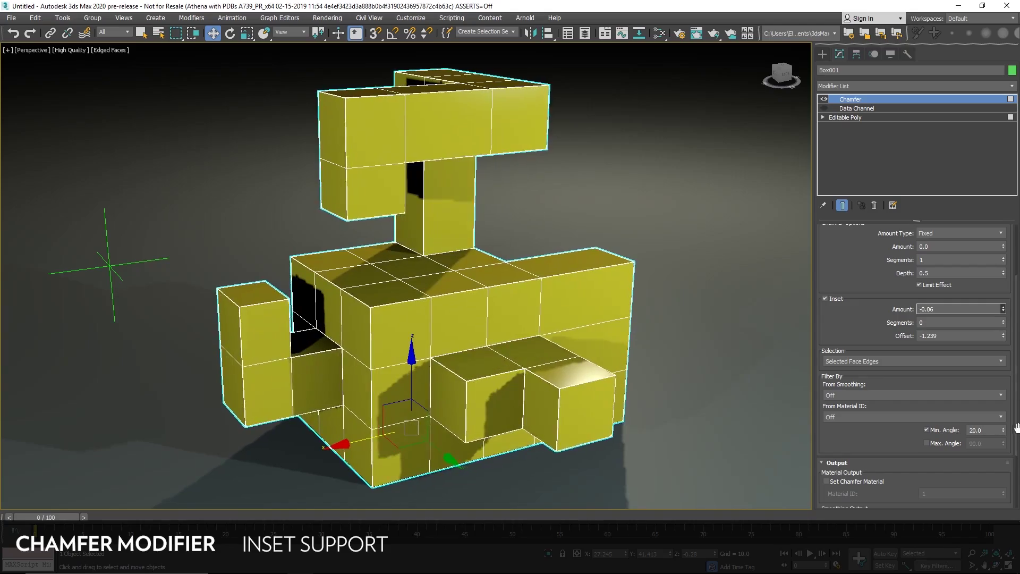
left_click_drag(1016, 428, 1016, 345)
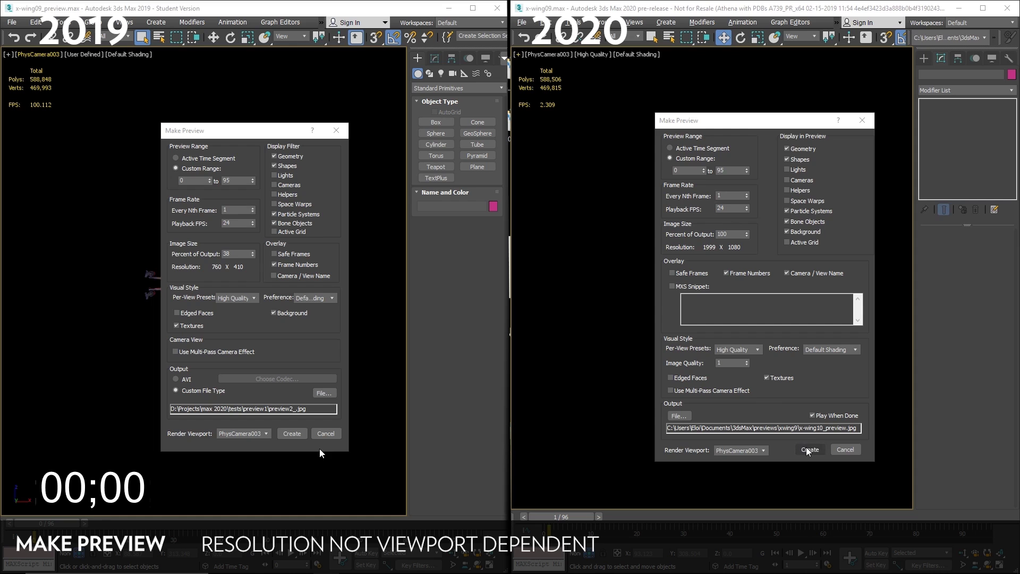
Create the 1999 x 1080 preview of the X-wing and let it play back.
left_click(293, 431)
left_click(808, 449)
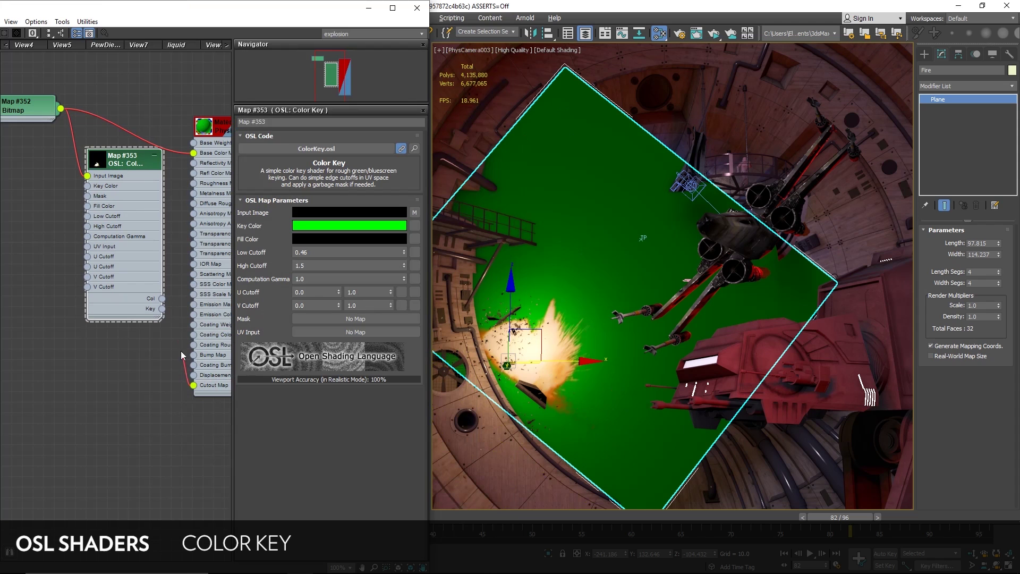
Wire Color Key's Key into Cutout Map and its Col into Base Color, replacing the Bitmap link.
left_click_drag(183, 355, 161, 308)
key("Delete")
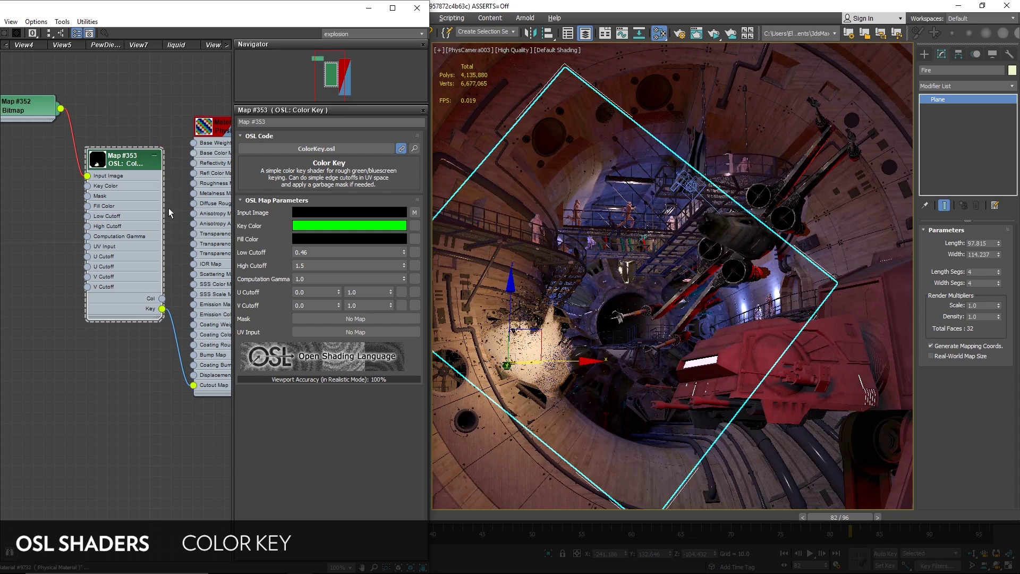
left_click_drag(181, 229, 194, 153)
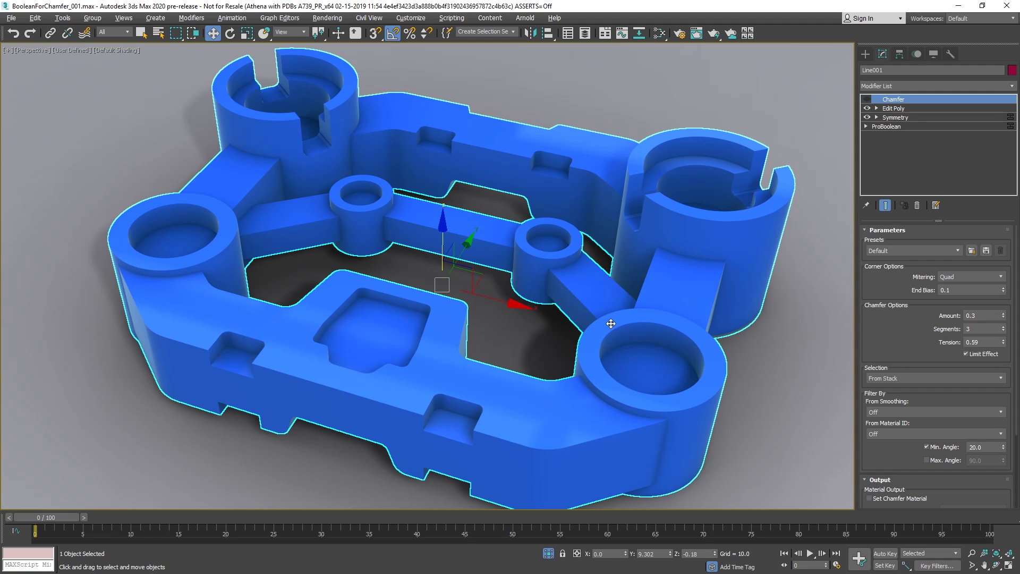
Show edged faces and enable the Chamfer modifier on the blue part.
key("F4")
key("F4")
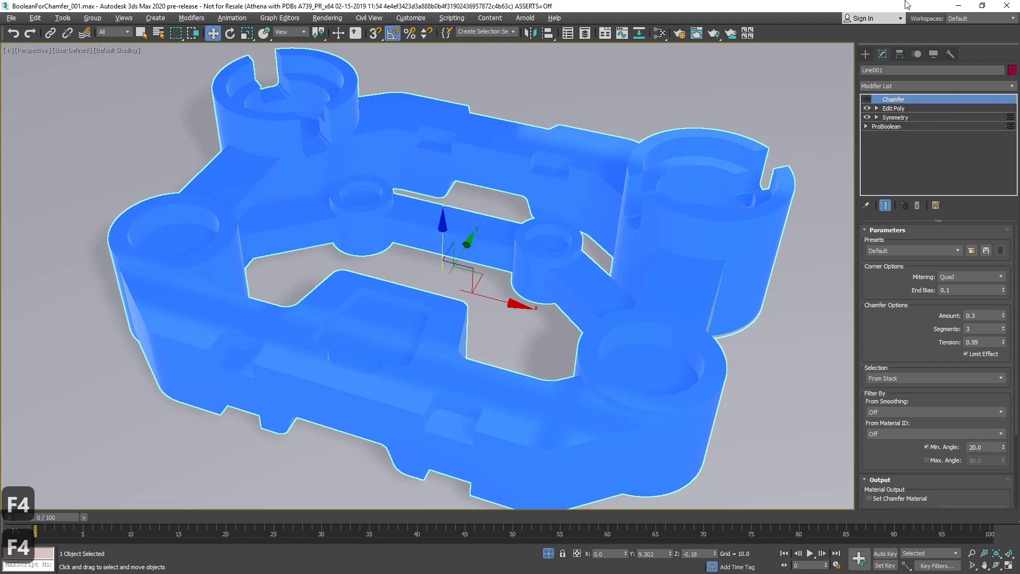
left_click(867, 99)
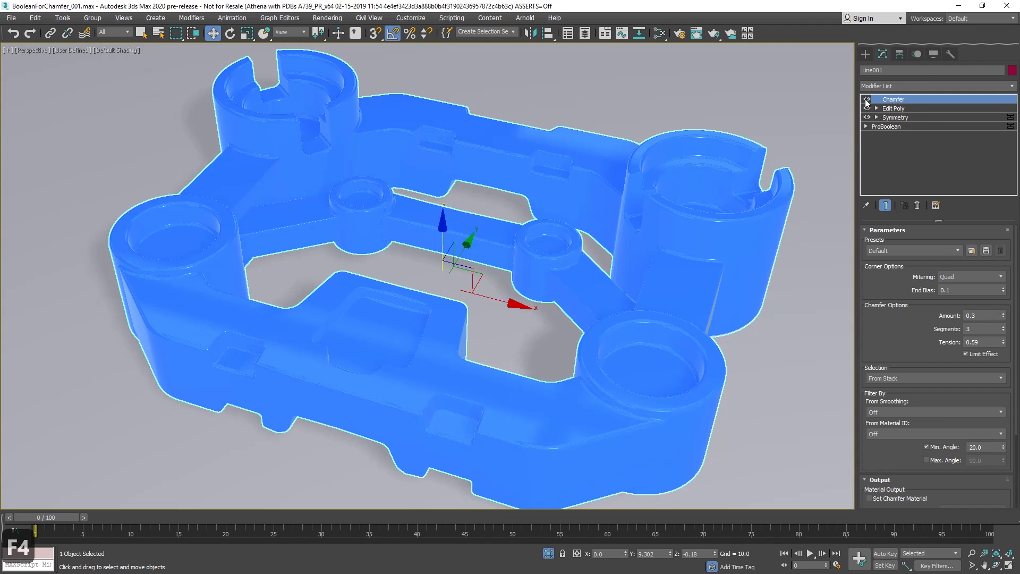
left_click(929, 250)
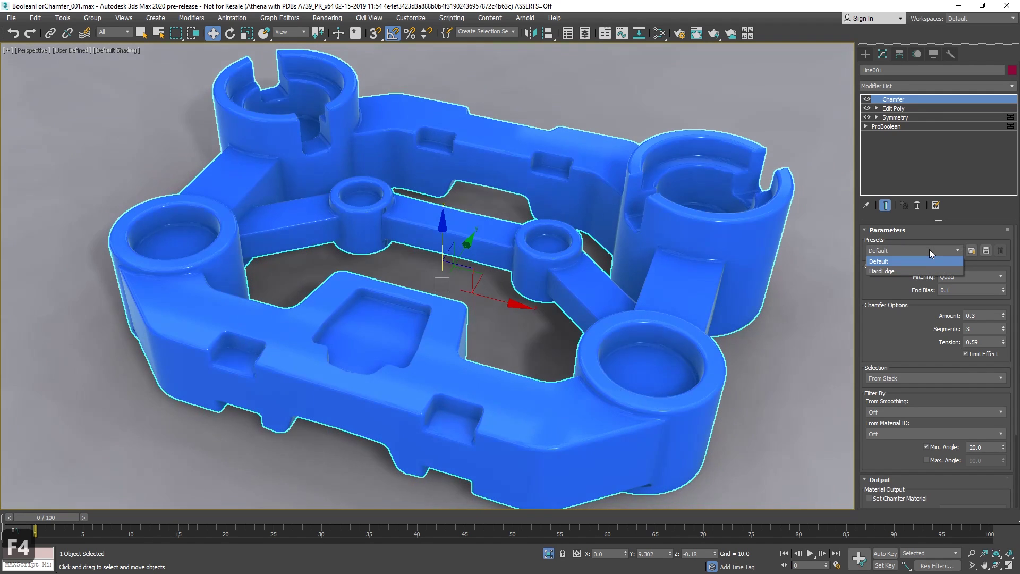
left_click(907, 298)
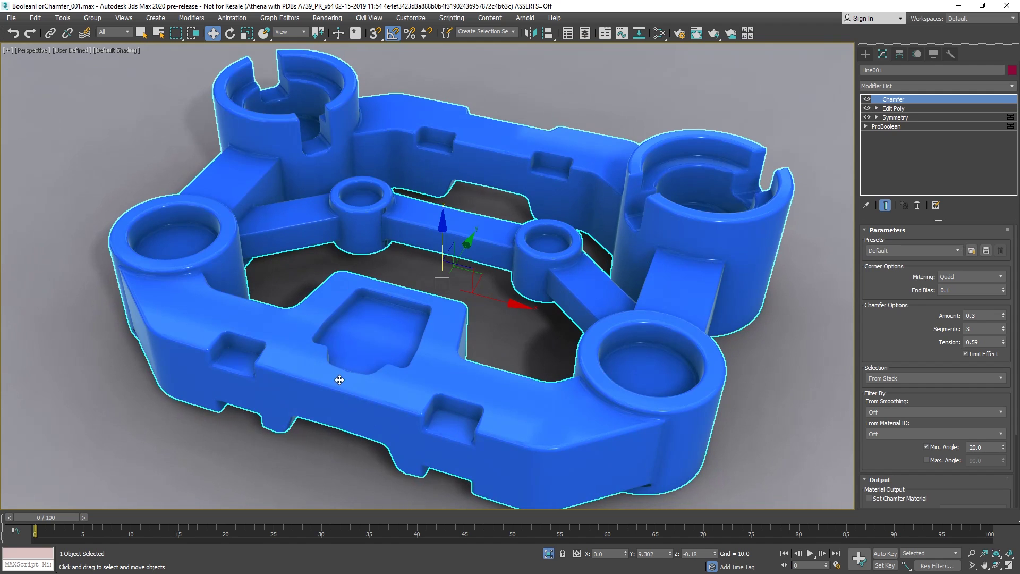
key("F4")
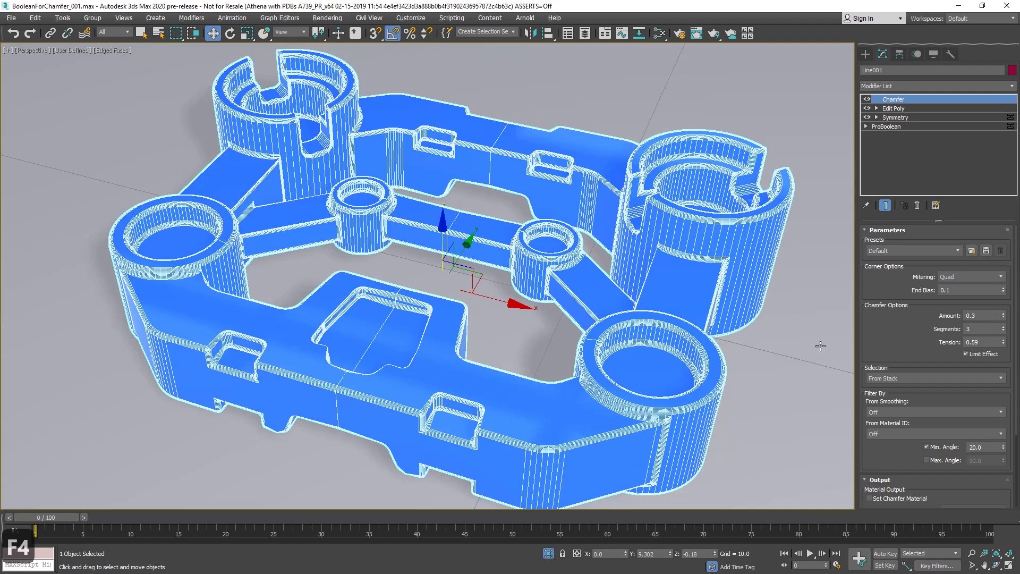
Switch the chamfer's corner mitering to Tri.
scroll(895, 292, "down", 2)
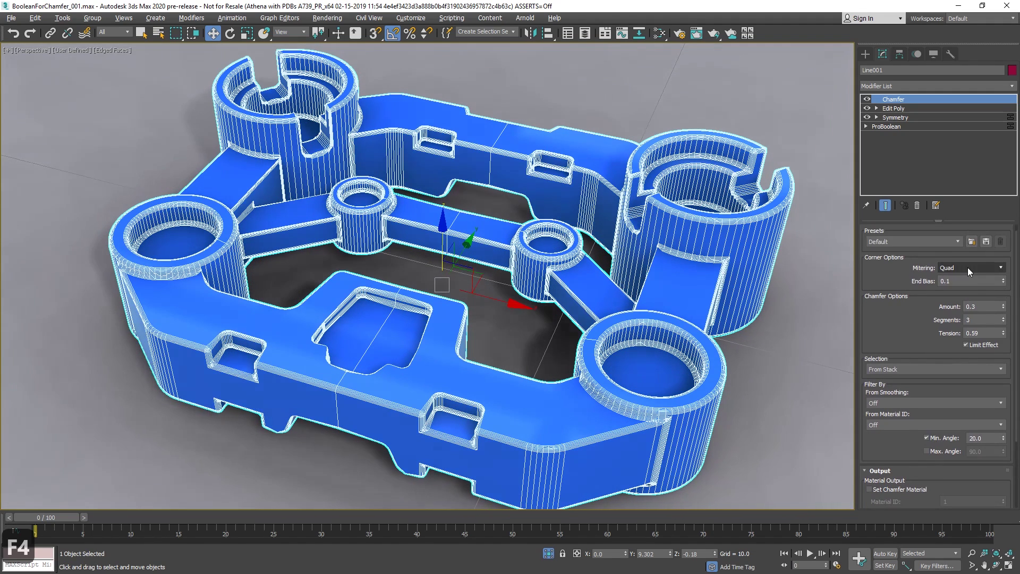
left_click(967, 268)
left_click(963, 298)
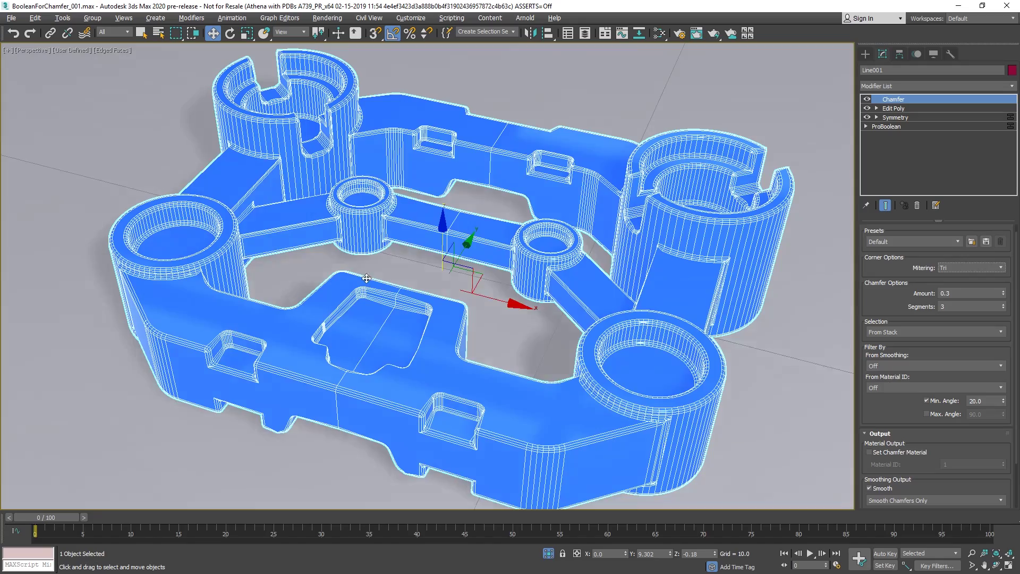
Inspect the large cylinder's joints, then set corner mitering back to Quad.
scroll(459, 280, "up", 4)
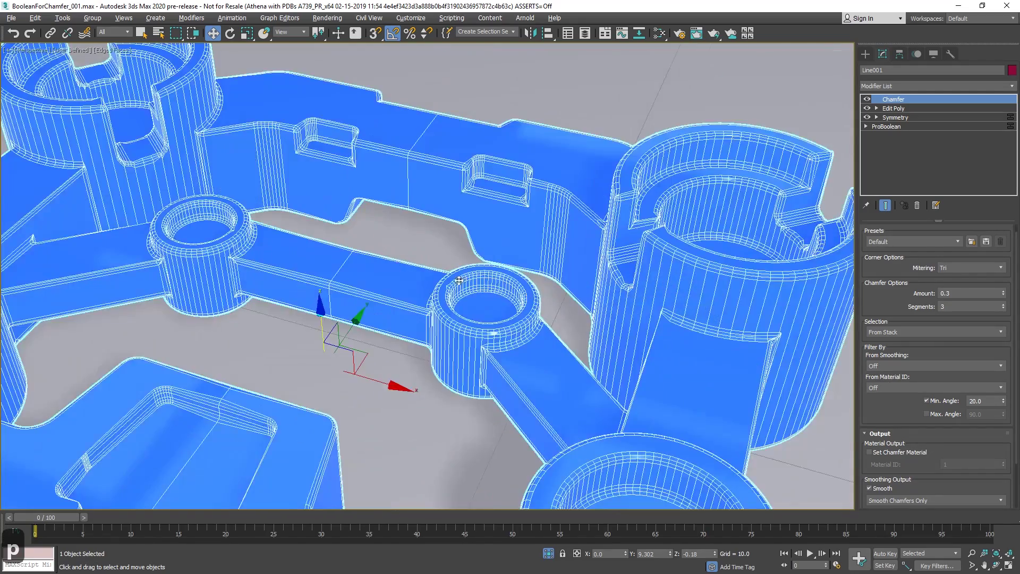
middle_click_drag(459, 280, 614, 245, "alt")
scroll(587, 198, "up", 5)
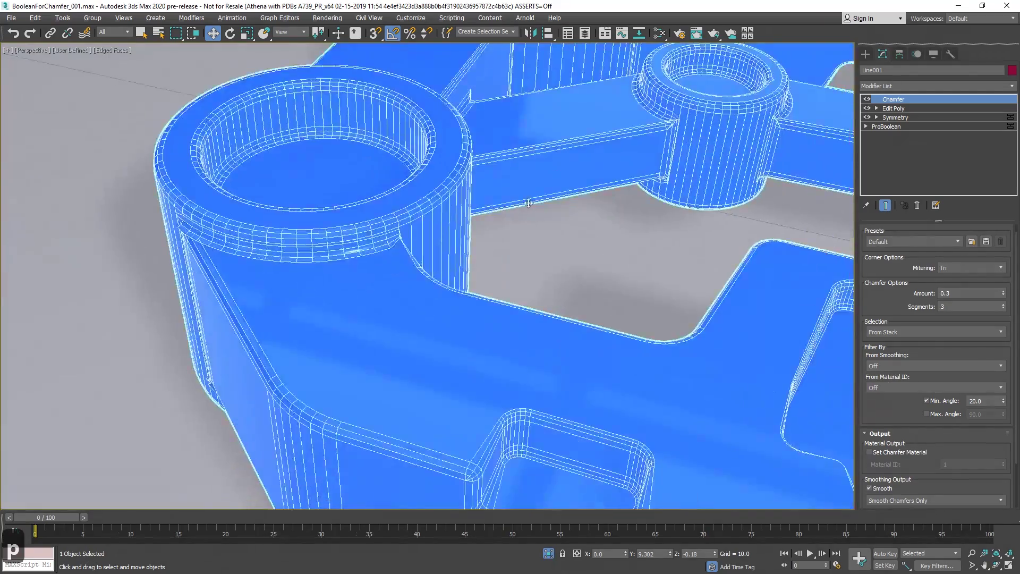
middle_click_drag(529, 203, 433, 152, "alt")
scroll(431, 138, "up", 4)
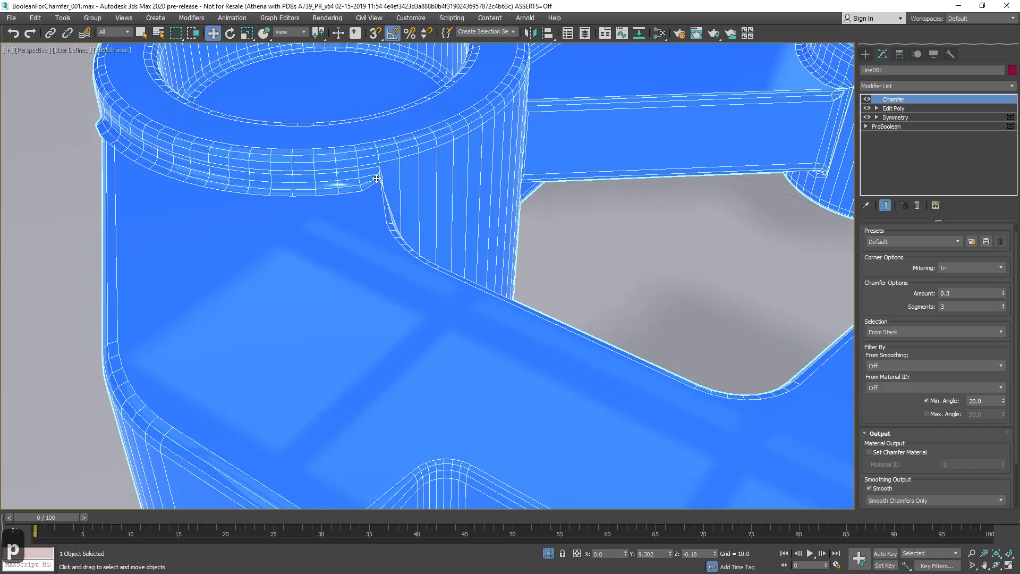
middle_click_drag(377, 178, 419, 212)
left_click(982, 277)
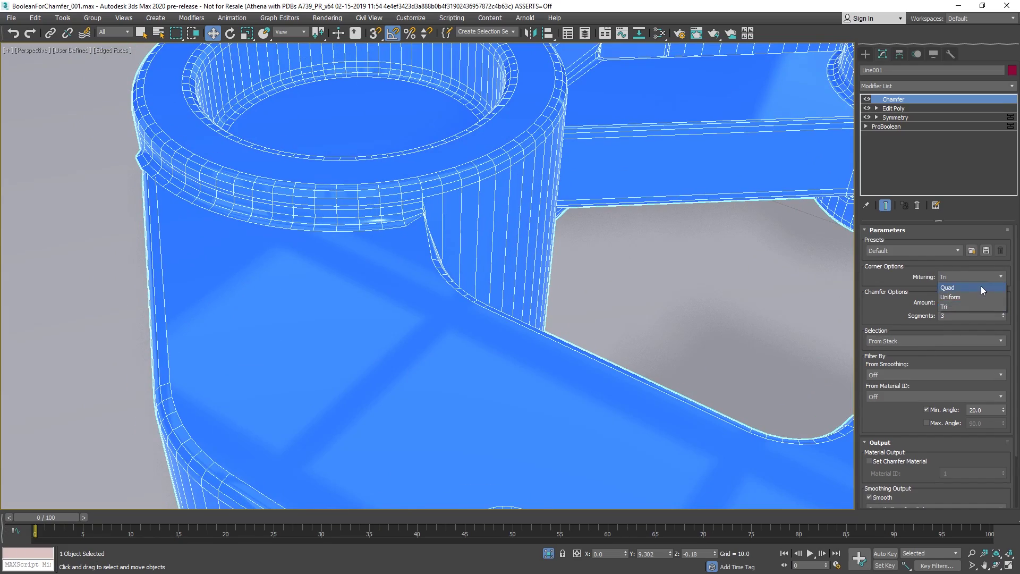
left_click(981, 288)
Widen the chamfer at the cylinder-to-rod joint and toggle Limit Effect to compare.
middle_click_drag(290, 201, 524, 250, "alt")
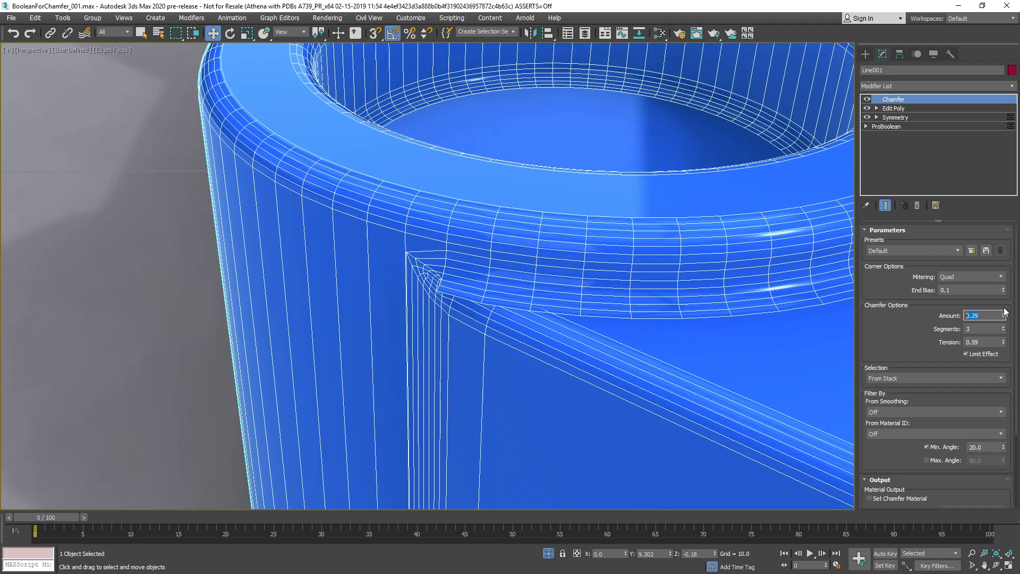
left_click_drag(1004, 312, 1002, 313)
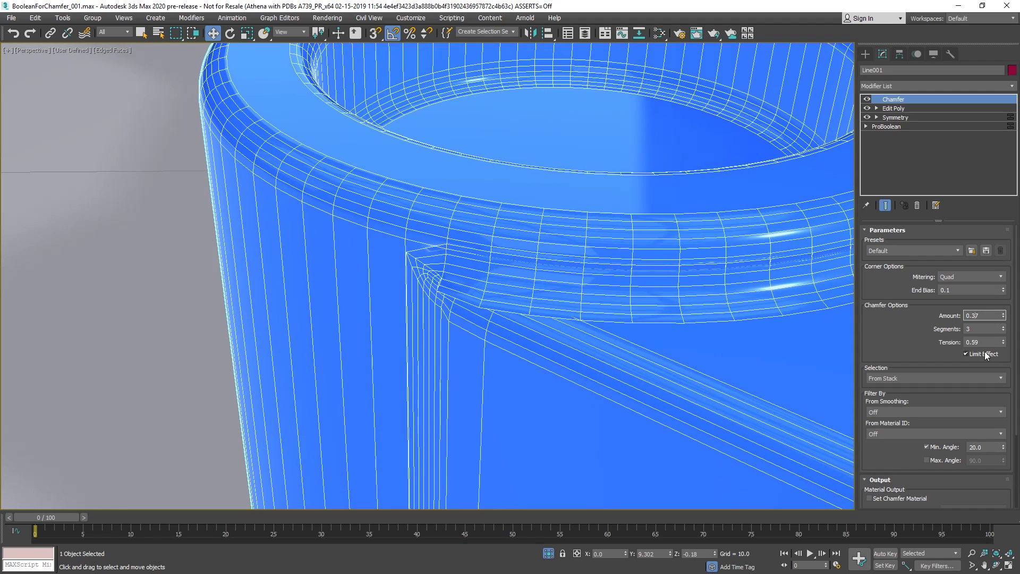
left_click(975, 354)
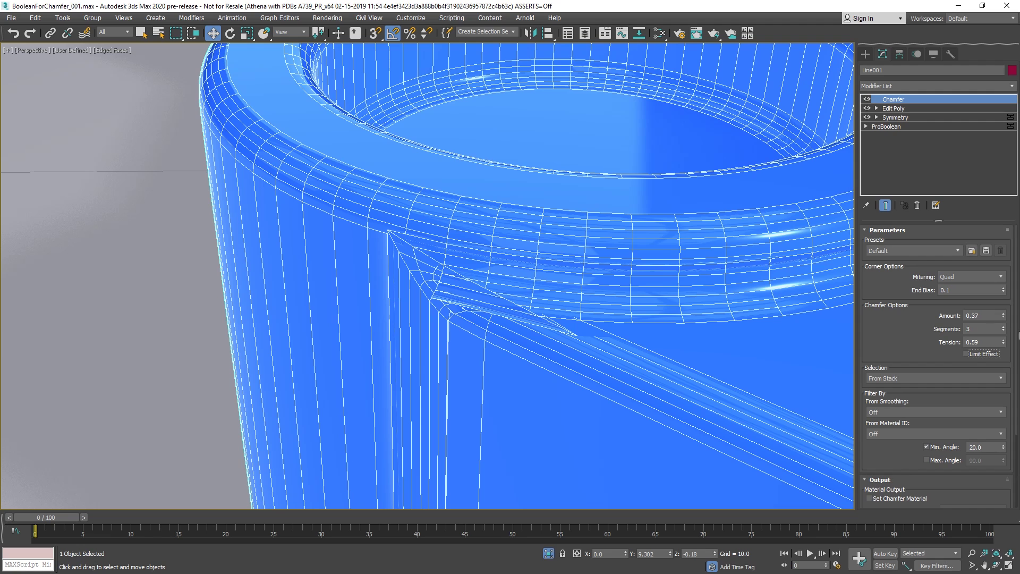
left_click(966, 354)
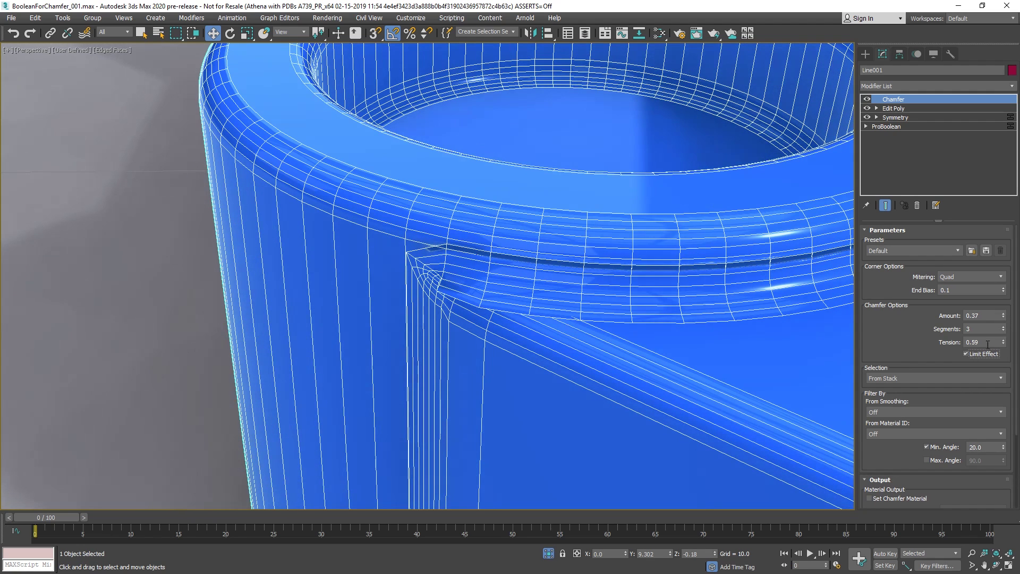
left_click(966, 353)
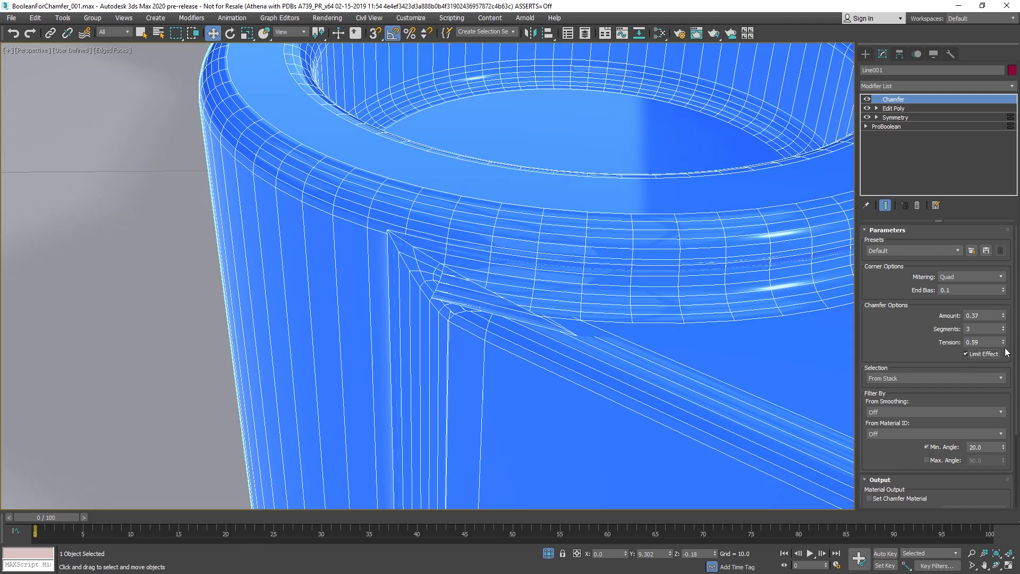
Narrow the chamfer Amount to 0.09 and set Tension to about 0.52, inspecting the joint.
left_click_drag(1004, 320, 1002, 339)
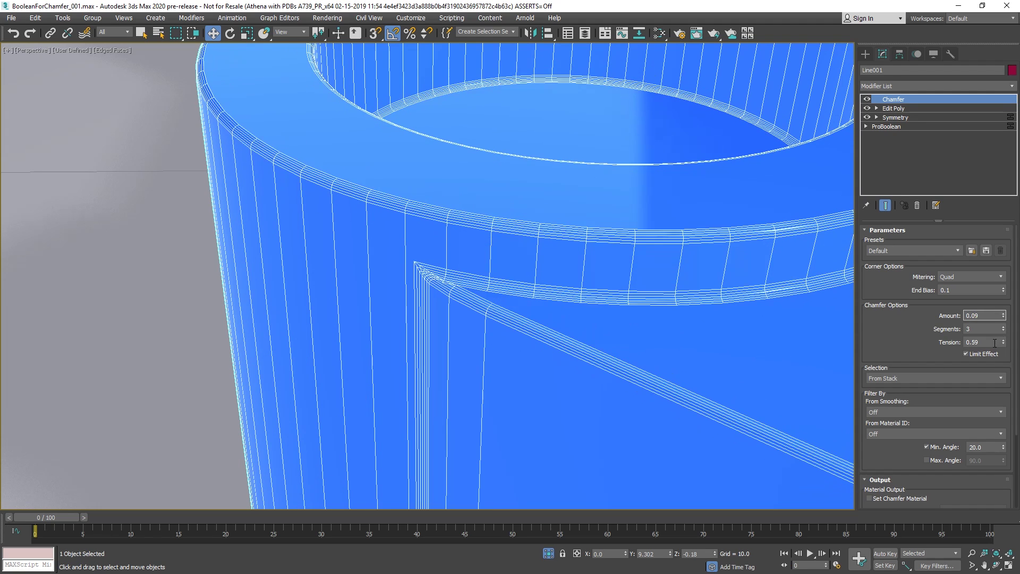
left_click_drag(1003, 341, 993, 252)
middle_click_drag(704, 199, 346, 234, "alt")
scroll(542, 210, "up", 5)
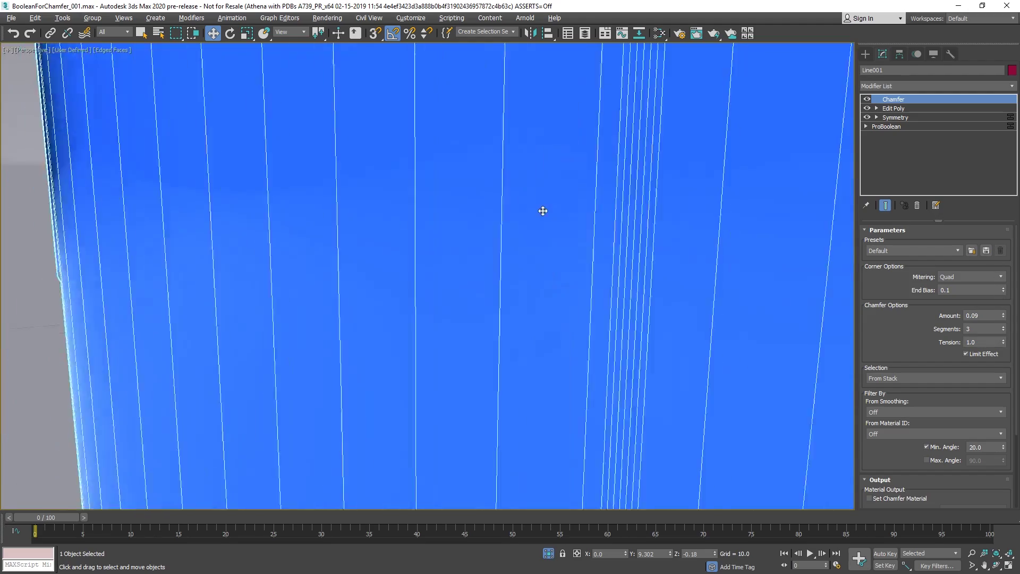
scroll(530, 366, "down", 8)
middle_click_drag(400, 306, 355, 282, "alt")
scroll(332, 246, "up", 6)
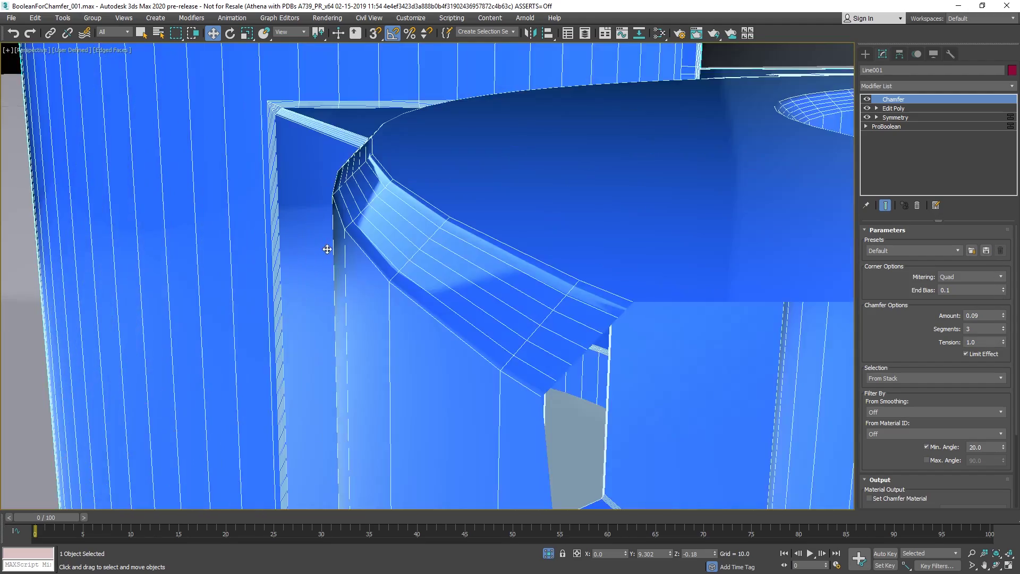
middle_click_drag(364, 186, 346, 225)
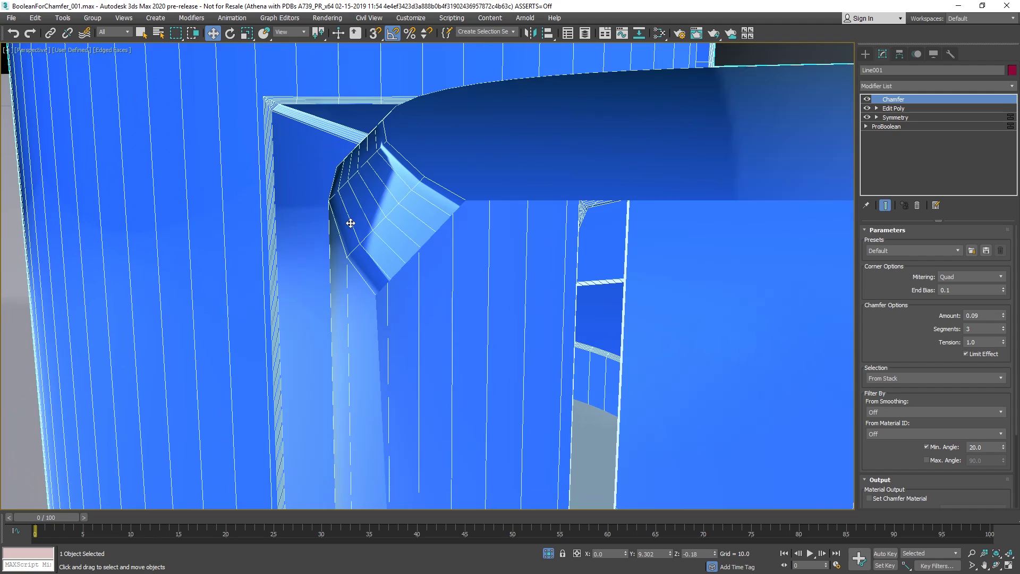
scroll(345, 225, "up", 2)
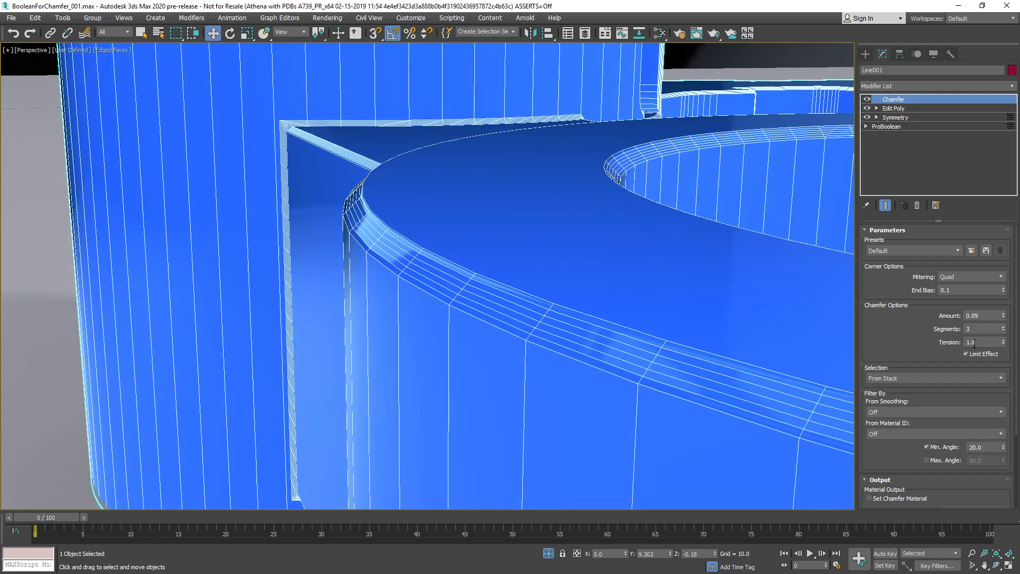
left_click_drag(1002, 342, 988, 277)
Switch corner mitering to Uniform and push chamfer Depth to about -0.5.
middle_click_drag(428, 212, 728, 234, "alt")
left_click(977, 276)
left_click(976, 295)
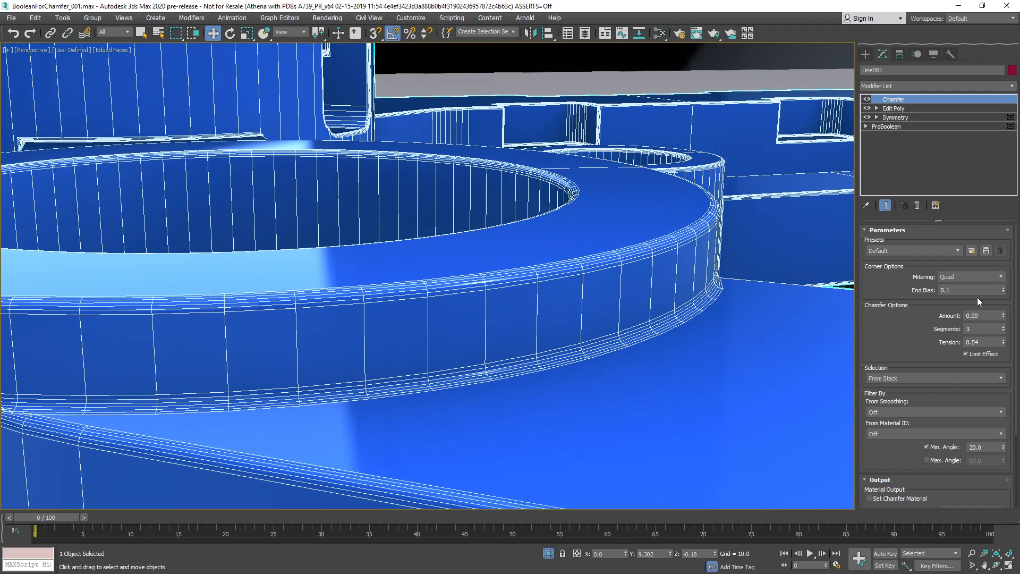
middle_click_drag(601, 240, 574, 249, "alt")
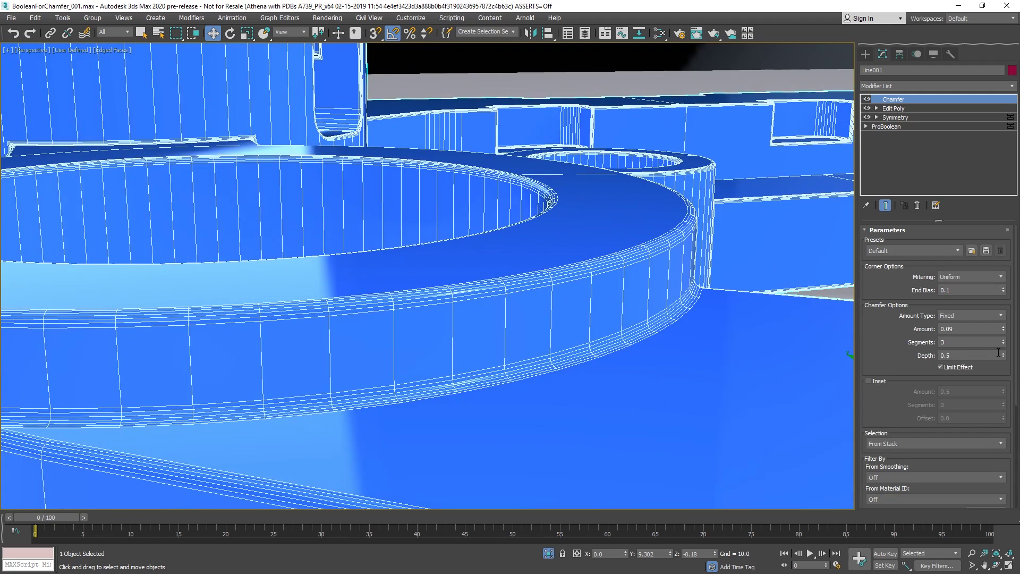
left_click_drag(998, 405, 984, 524)
Hide edged faces and view the whole part from above.
middle_click_drag(657, 243, 359, 291, "alt")
scroll(457, 271, "up", 5)
middle_click_drag(391, 217, 386, 173, "alt")
scroll(388, 196, "down", 2)
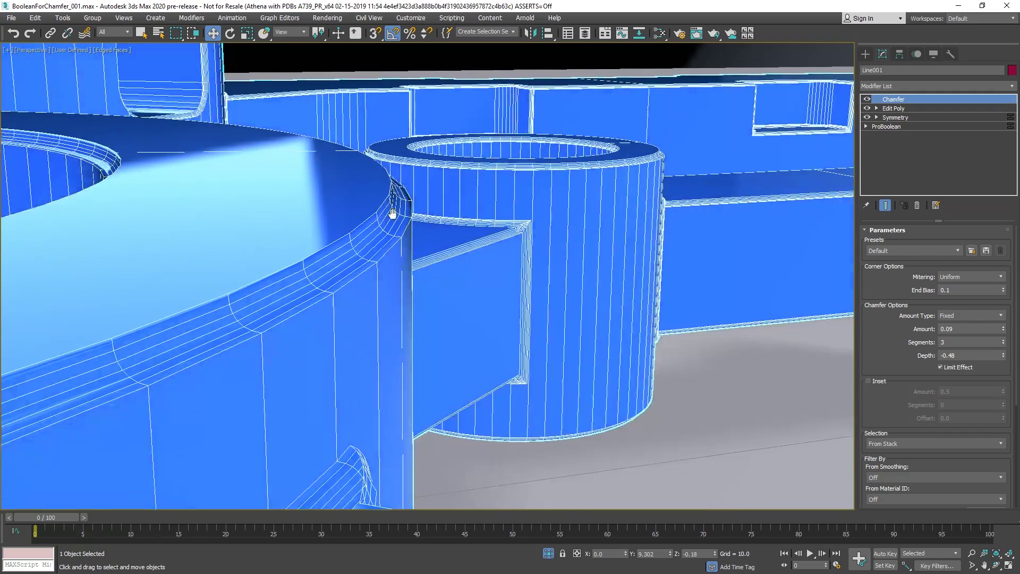
scroll(414, 218, "down", 4)
key("F4")
scroll(462, 255, "down", 8)
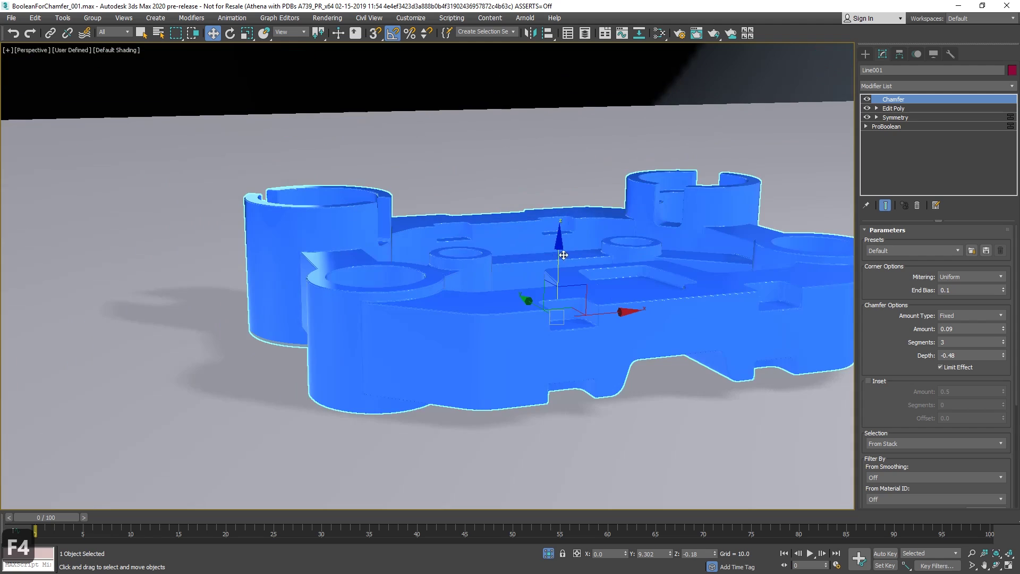
mouse_move(499, 278)
middle_mouse_down("alt")
mouse_move(519, 285)
mouse_move(373, 271)
mouse_move(398, 263)
middle_mouse_up("alt")
Set the chamfer Amount to 0.2 and Depth to 0.51, keeping the Fixed amount type.
type(".2")
key("Return")
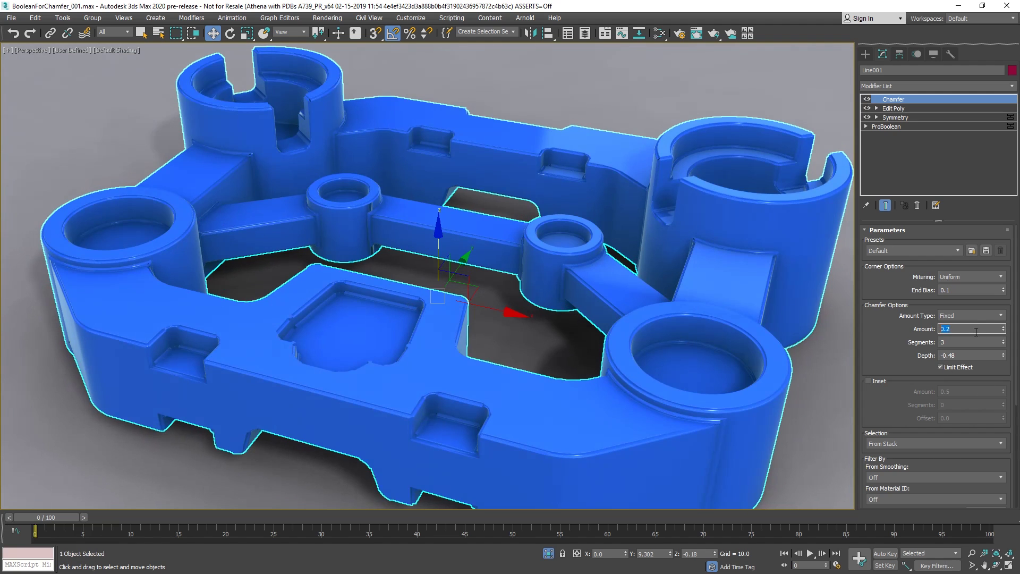
left_click_drag(1002, 355, 990, 271)
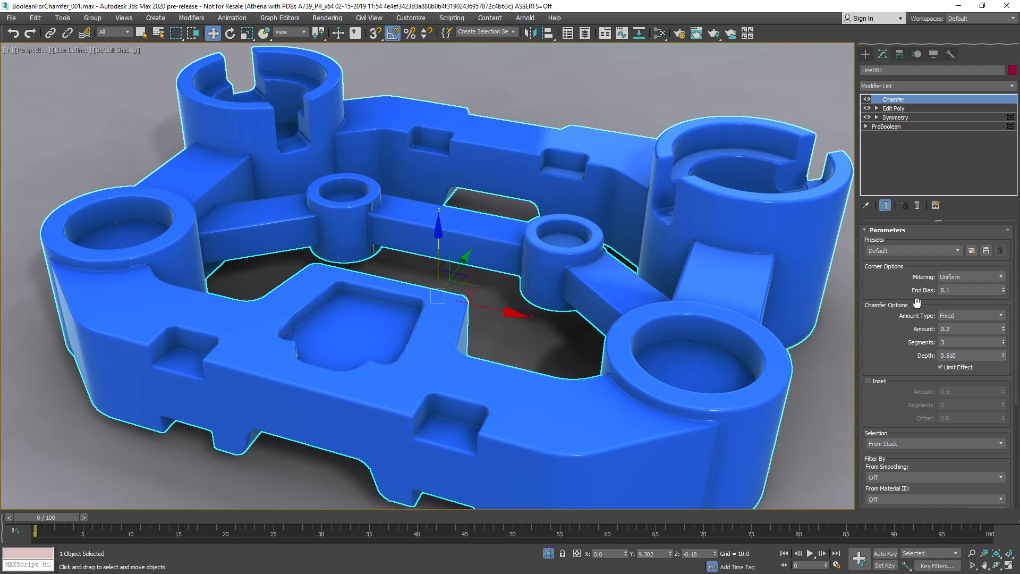
left_click(990, 314)
left_click(989, 313)
left_click(961, 316)
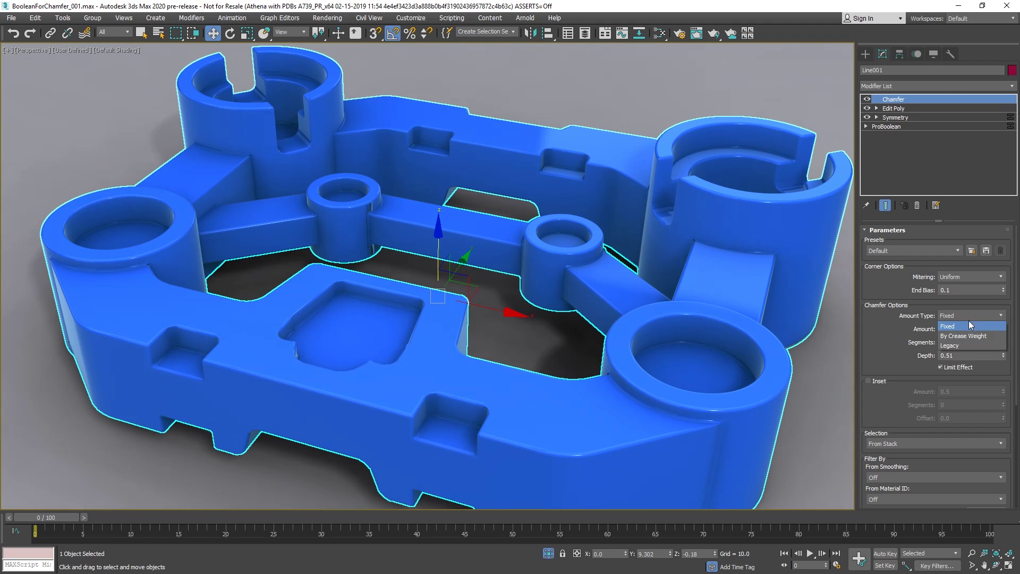
Switch the chamfer Amount Type to By Crease Weight.
left_click(957, 345)
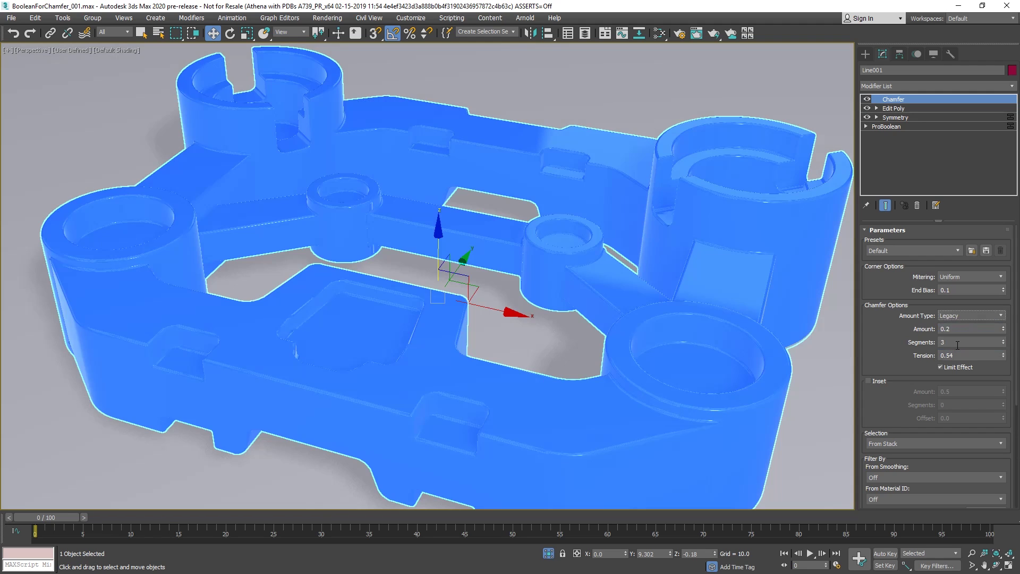
left_click(983, 314)
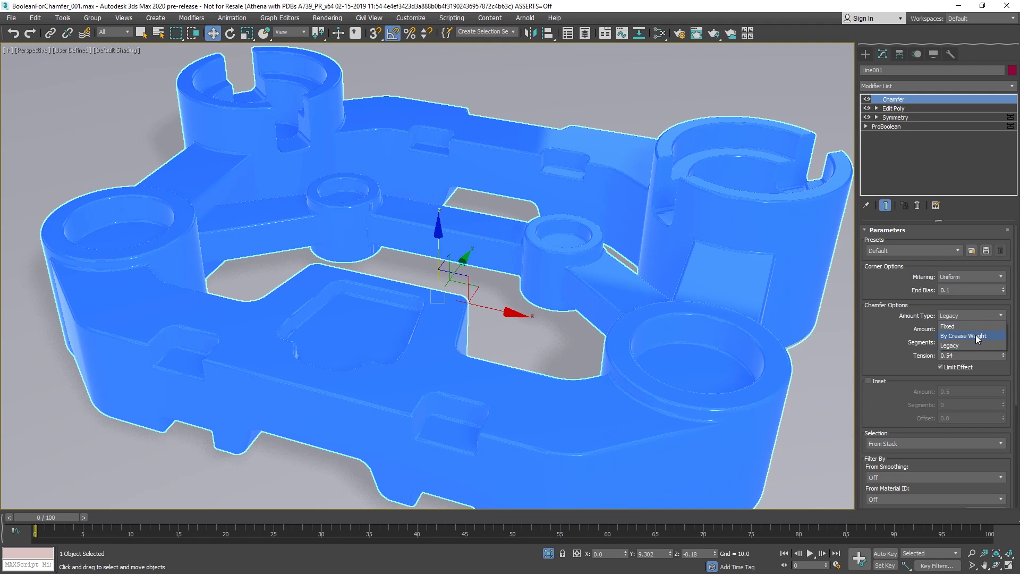
left_click(975, 340)
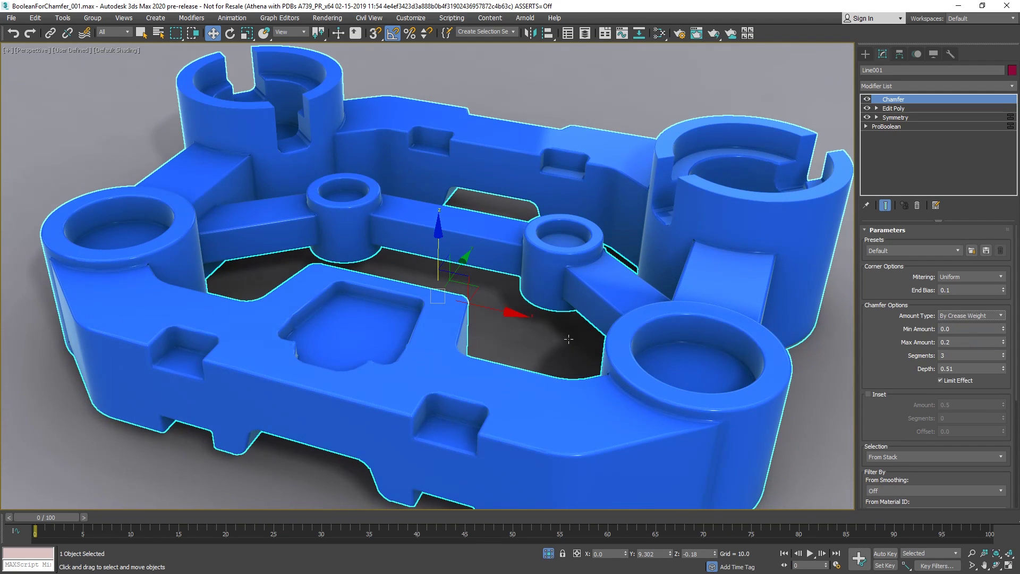
In Edit Poly edge mode, select the crossbar edges between the small cylinders and set Crease 0.5.
left_click(898, 108)
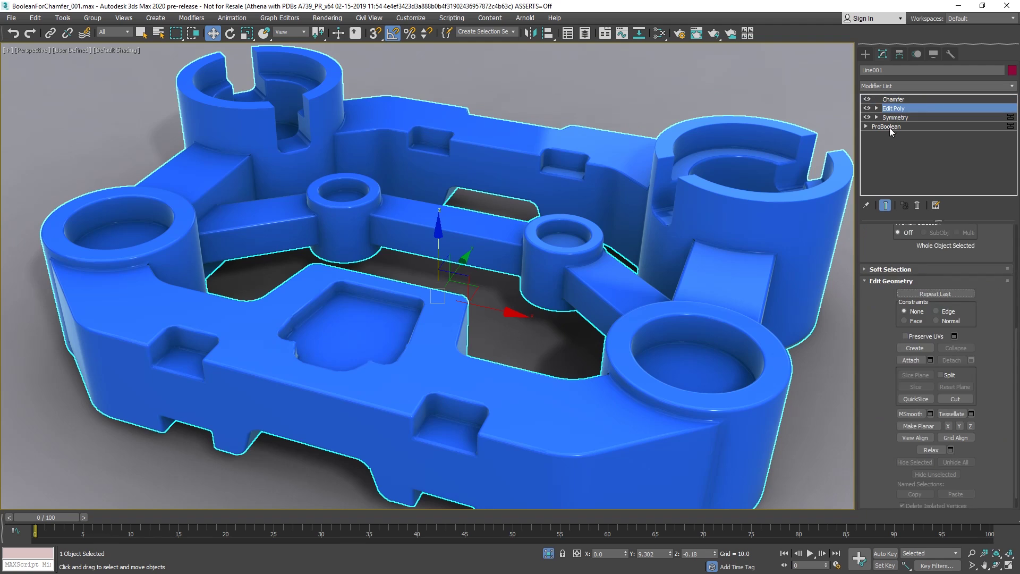
key("2")
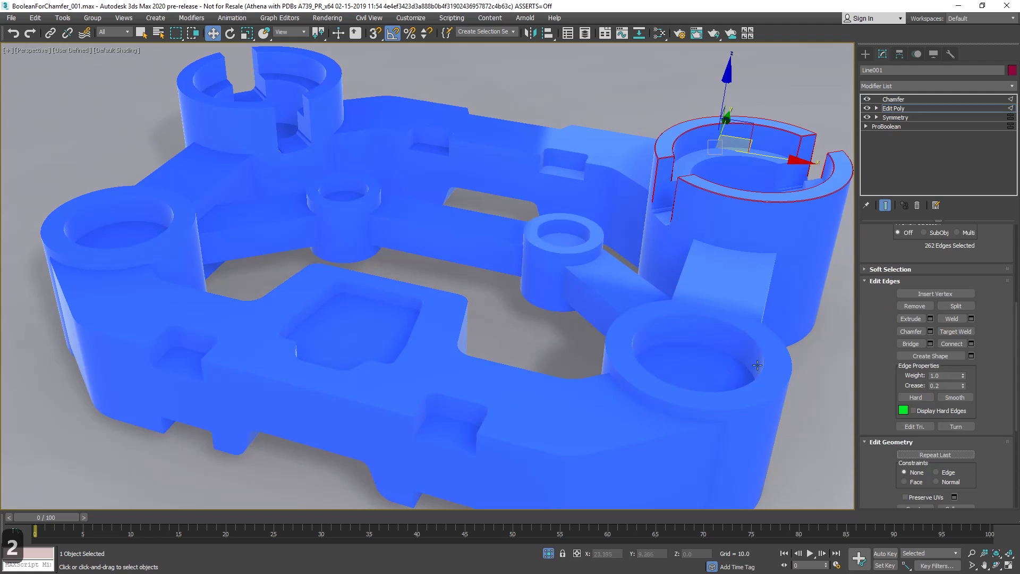
middle_click_drag(467, 210, 516, 270)
scroll(516, 269, "up", 3)
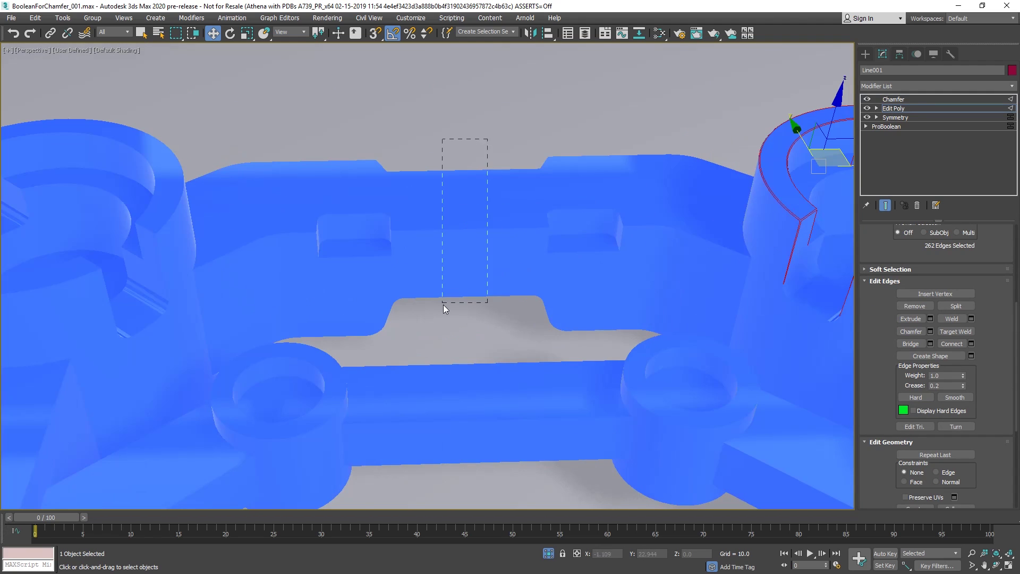
left_click_drag(443, 304, 434, 322)
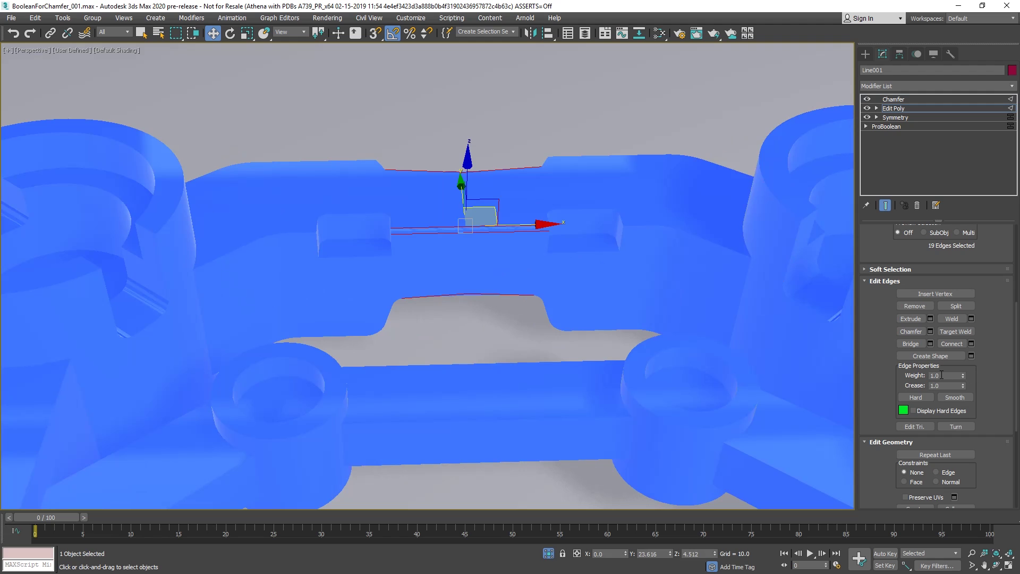
middle_click_drag(482, 180, 514, 293)
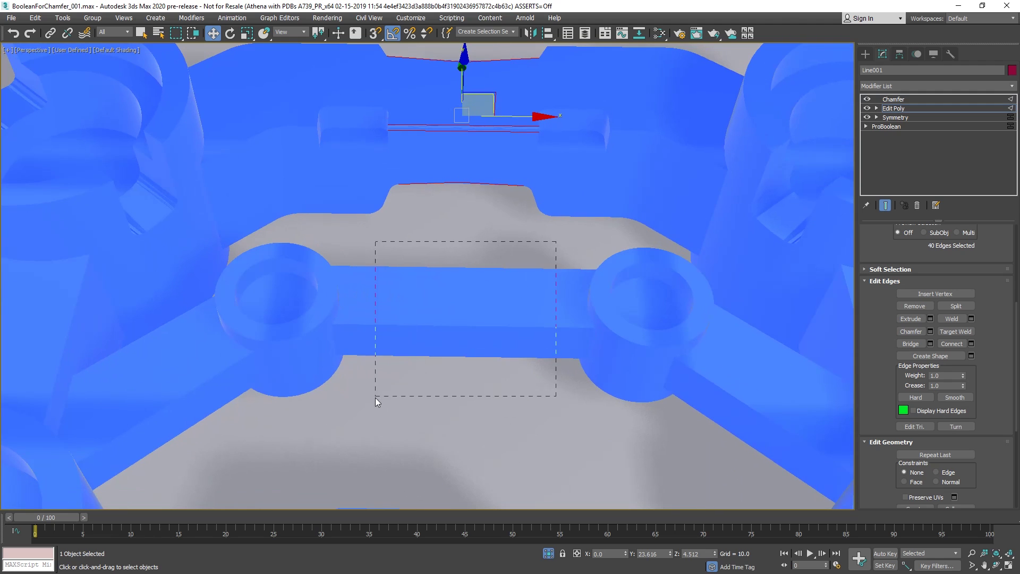
left_click_drag(375, 397, 375, 397)
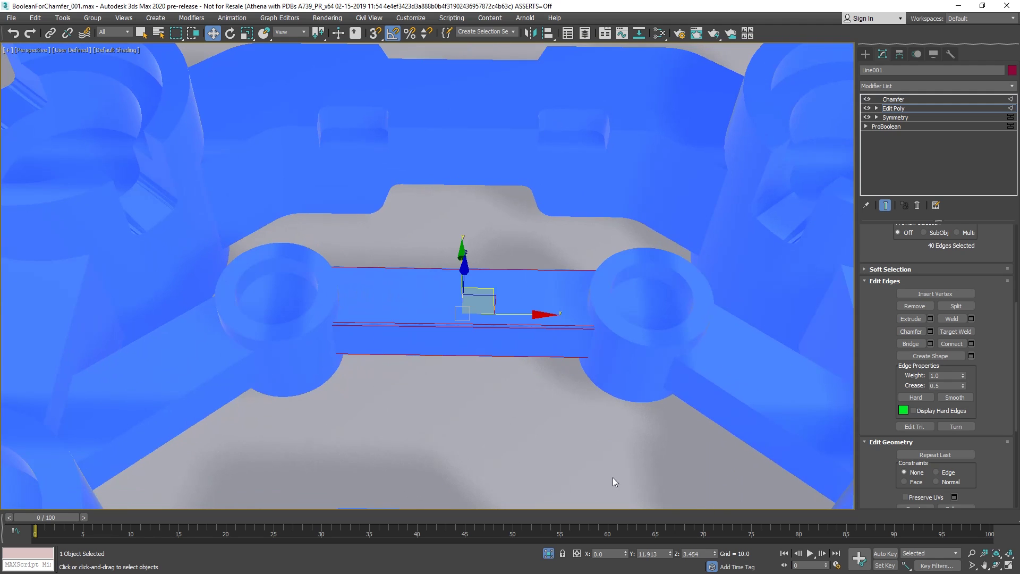
double_click(942, 387)
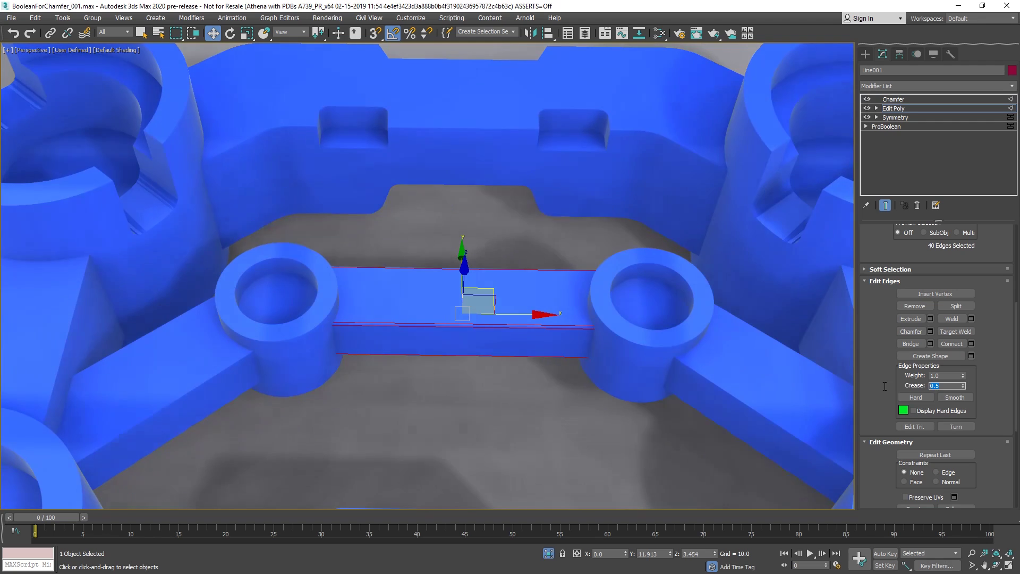
Return to the Chamfer modifier's settings and show edged faces.
left_click(903, 100)
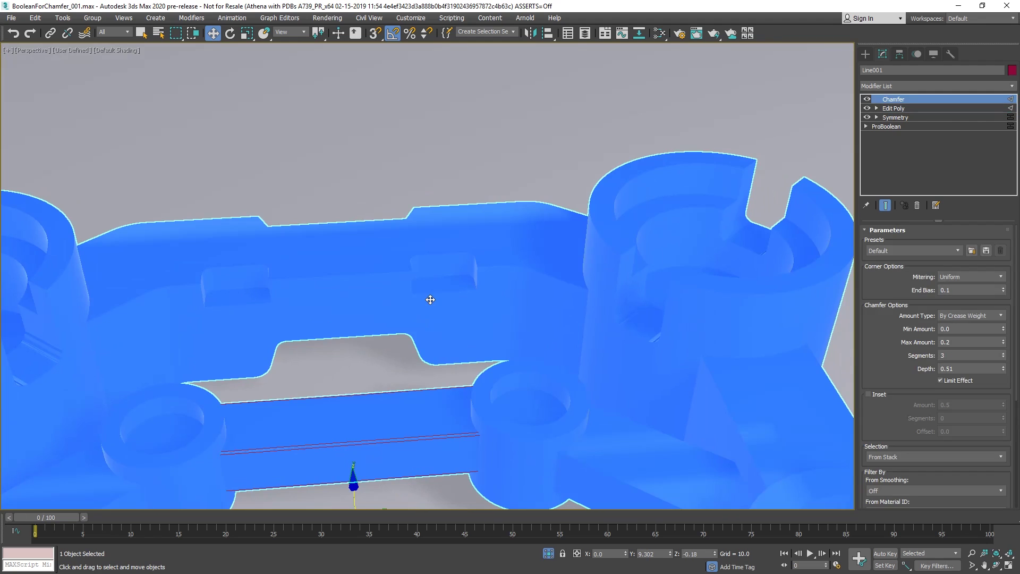
left_click(952, 109)
key("ctrl+b")
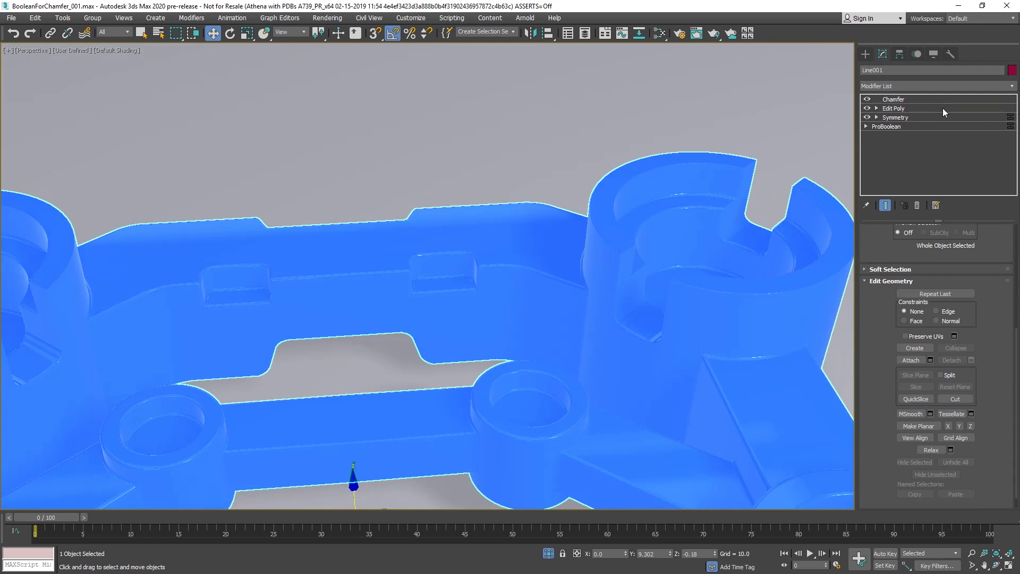
left_click(909, 99)
mouse_move(481, 264)
middle_mouse_down("alt")
mouse_move(451, 289)
mouse_move(492, 295)
mouse_move(553, 257)
middle_mouse_up("alt")
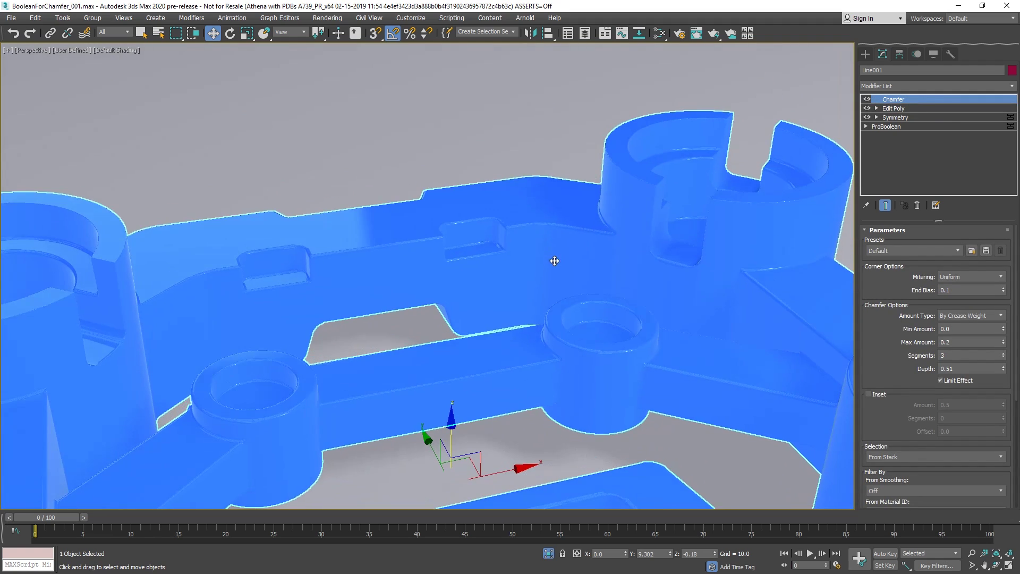
key("F4")
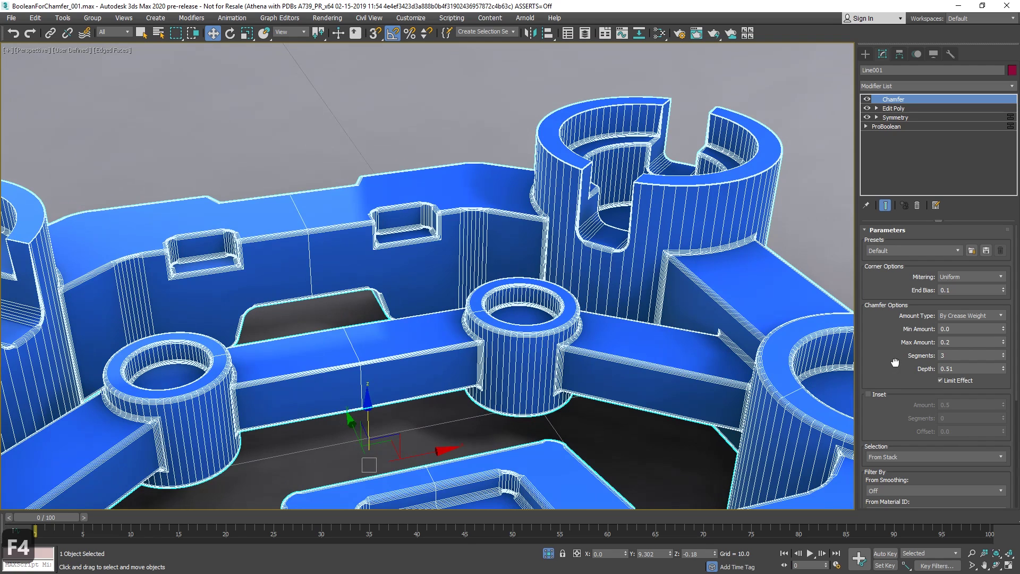
Raise the chamfer's Max Amount to 0.5 and inspect the beam's slots.
double_click(972, 342)
type(".5")
key("Return")
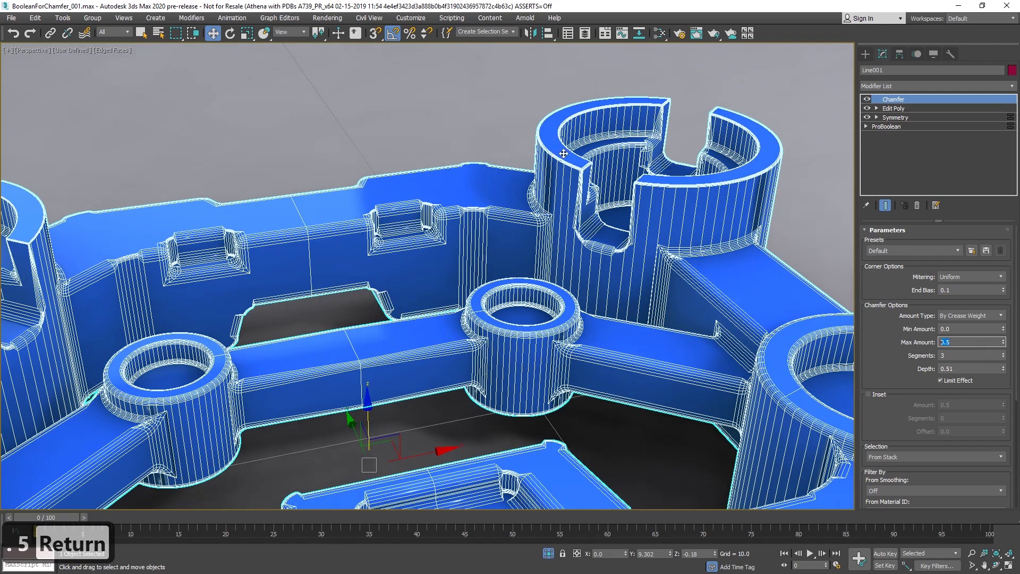
scroll(564, 153, "up", 4)
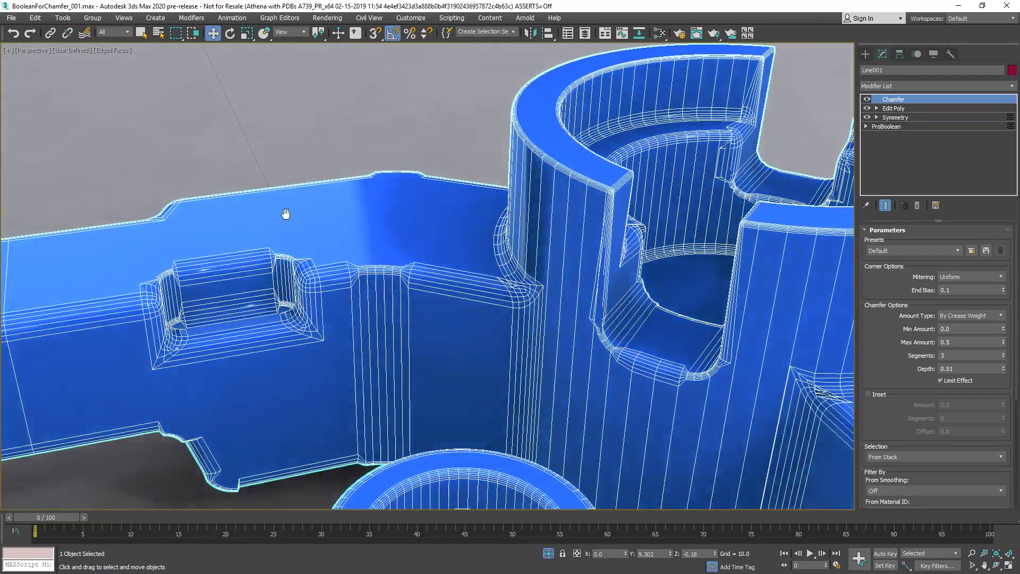
mouse_move(285, 216)
middle_mouse_down()
mouse_move(599, 170)
mouse_move(570, 173)
middle_mouse_up()
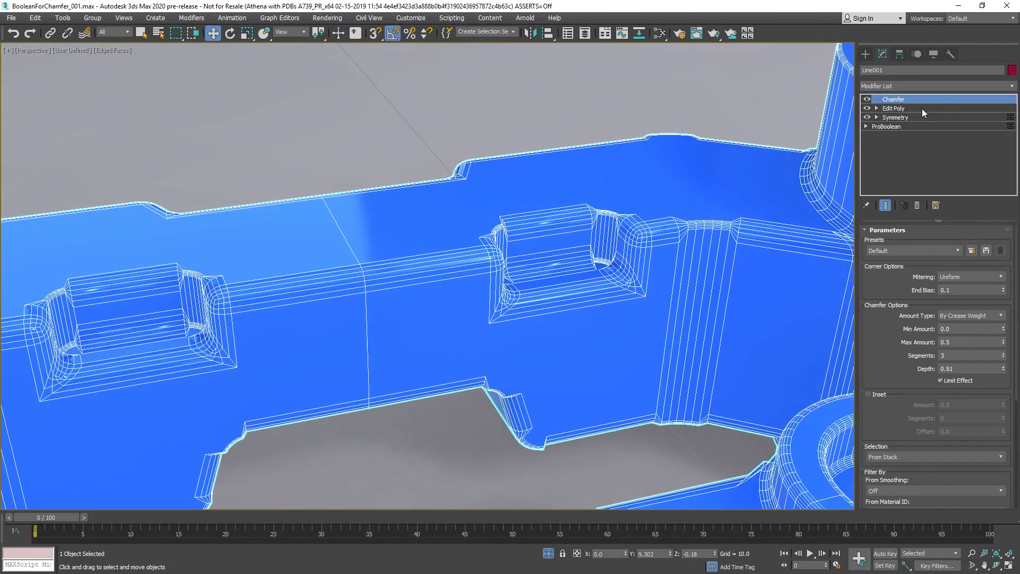
left_click(894, 108)
Box-select the edges around the back beam's slots.
scroll(642, 154, "down", 5)
middle_click_drag(642, 155, 610, 229)
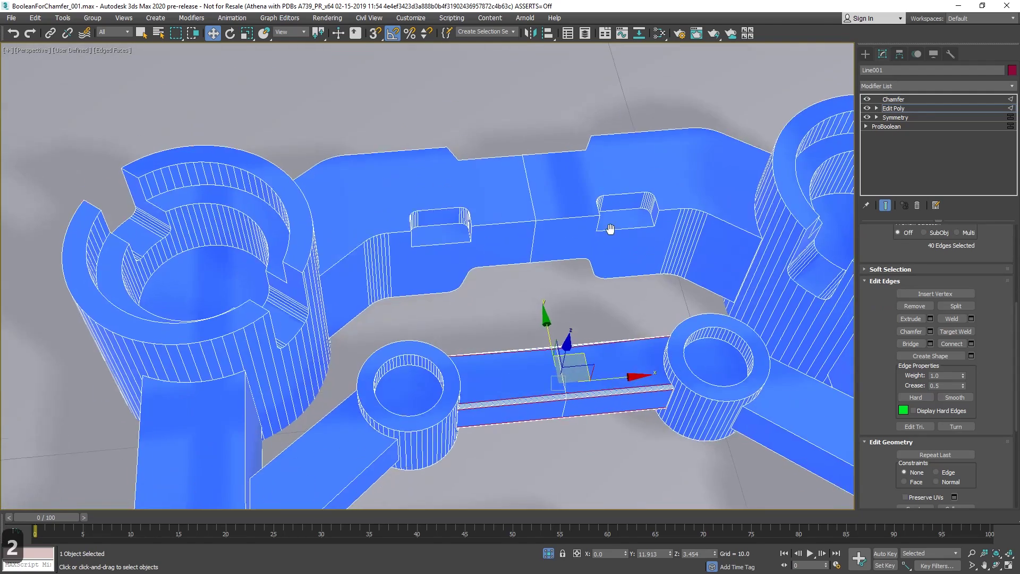
scroll(638, 185, "up", 3)
left_click_drag(460, 266, 186, 374)
scroll(908, 421, "down", 1)
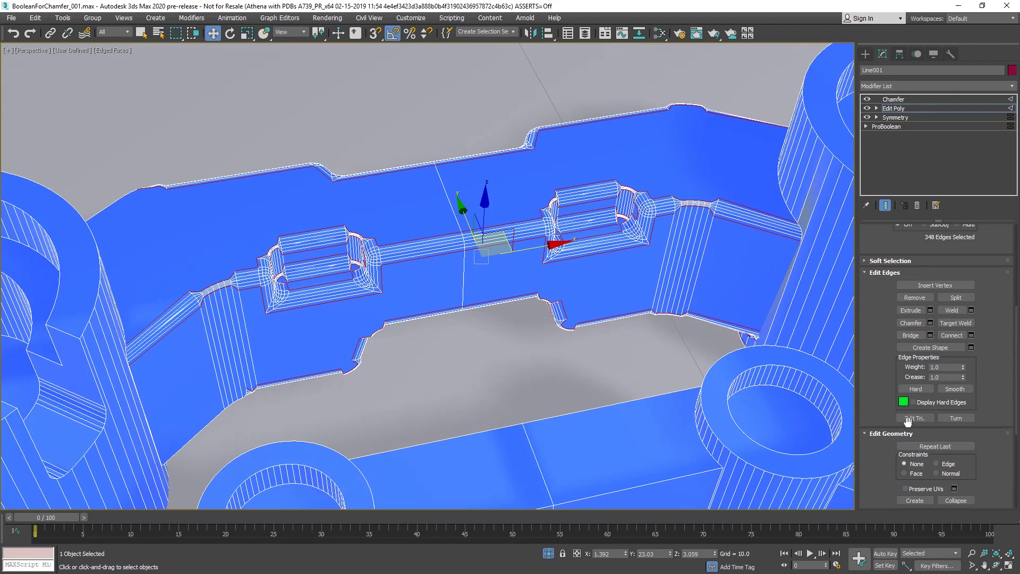
Set the selected edges' weight and crease to 0.05, then return to the Chamfer modifier.
left_click(942, 367)
type(".05")
key("Return")
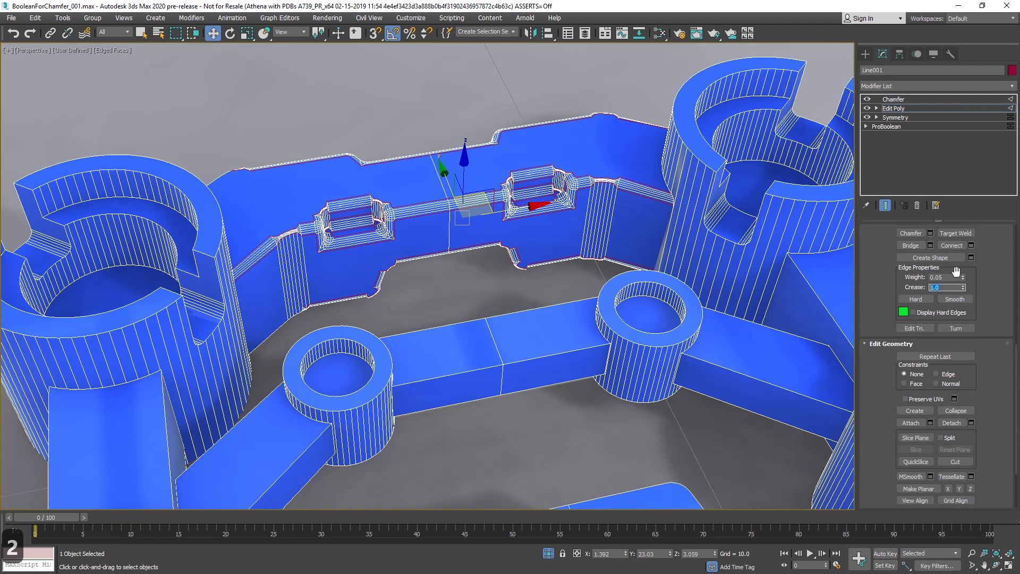
left_click(946, 287)
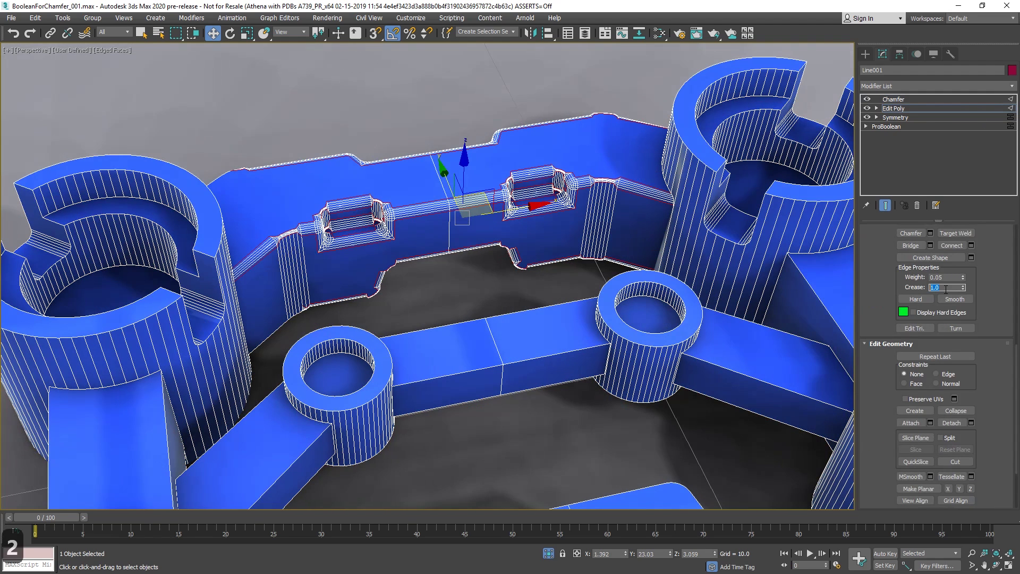
type(".05")
key("Return")
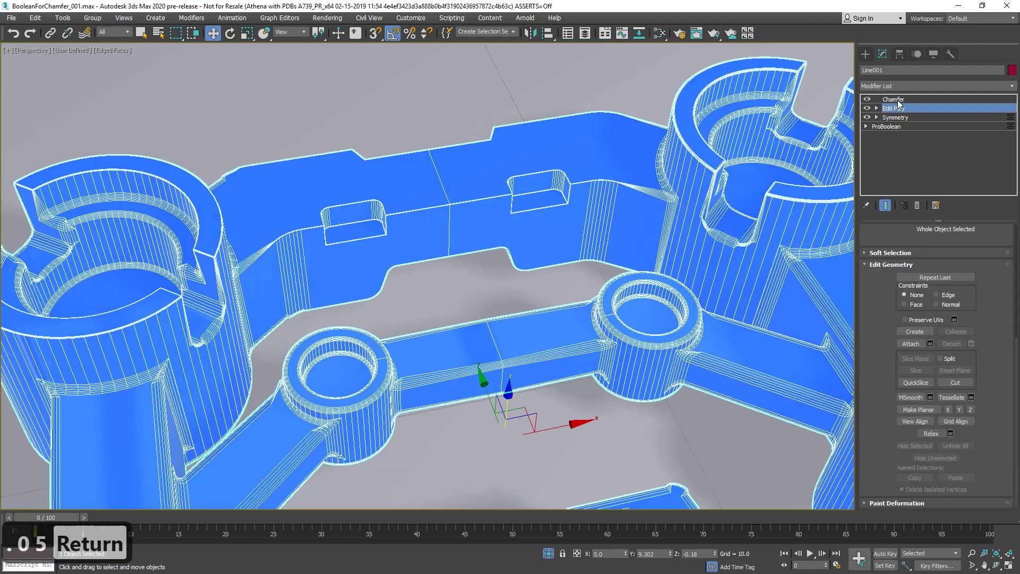
left_click(893, 99)
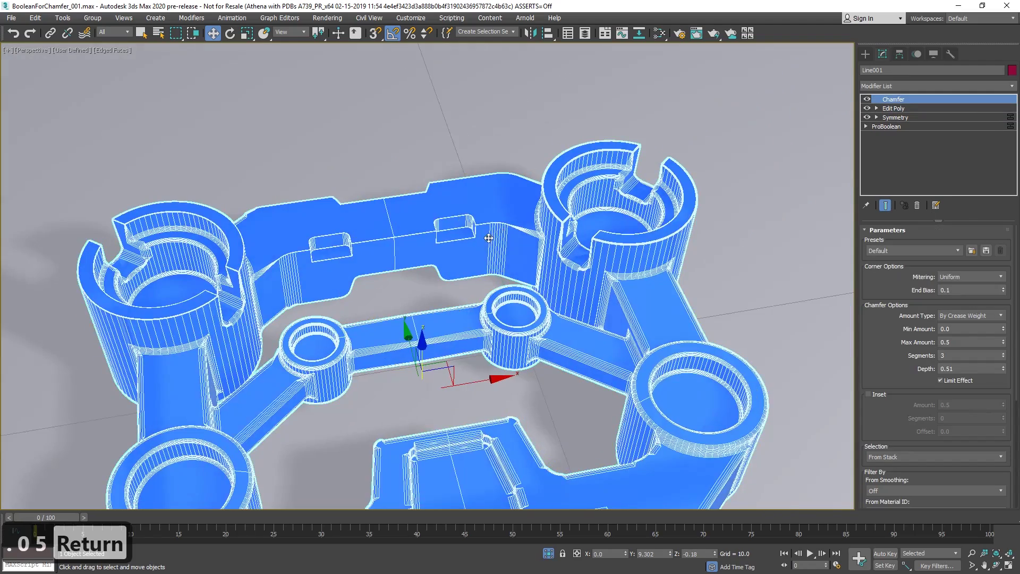
In the second 3ds Max scene, enable the chamfer's Inset at 0.1 and view its Selection options.
key("F4")
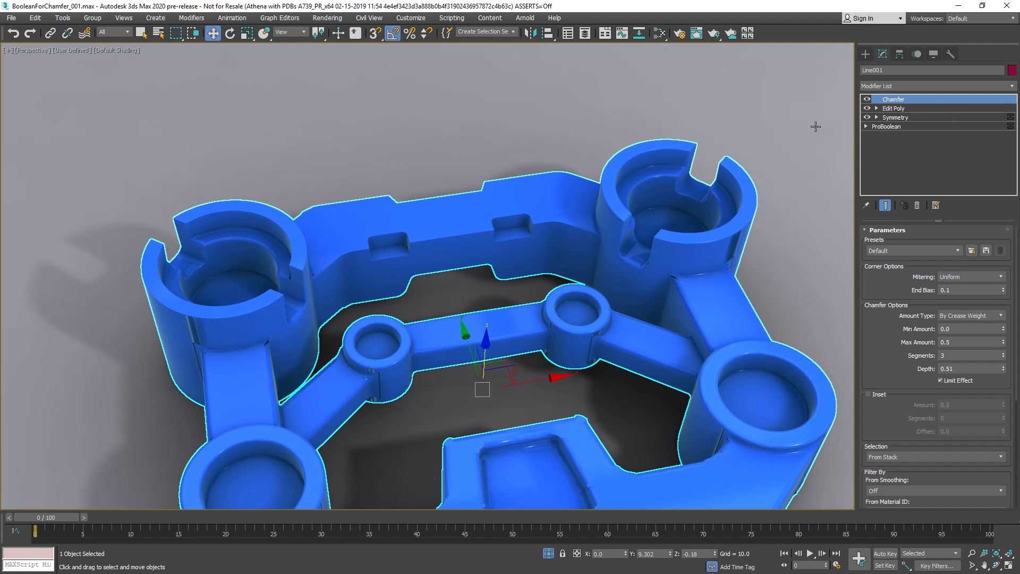
scroll(473, 201, "up", 5)
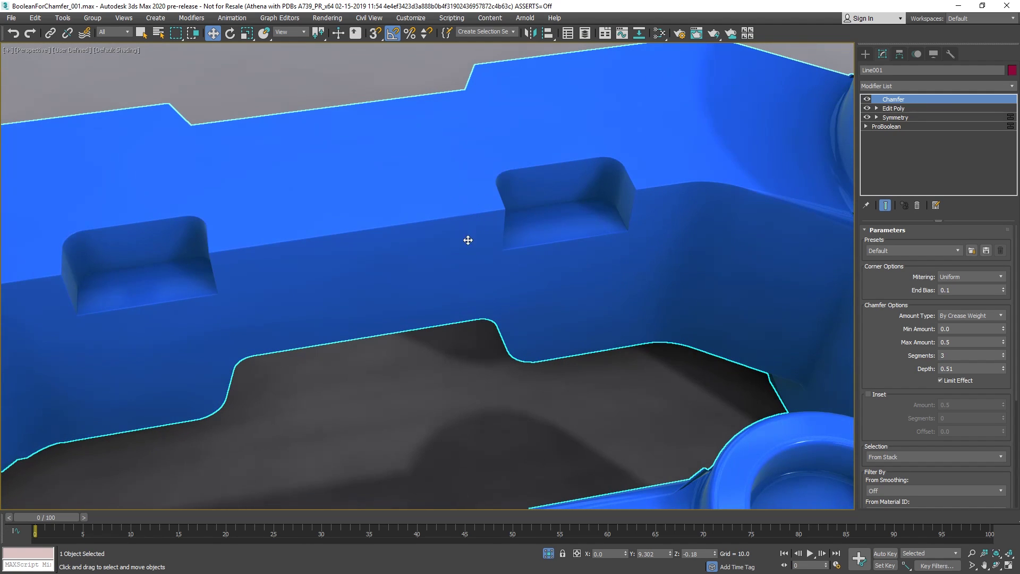
key("alt+Tab")
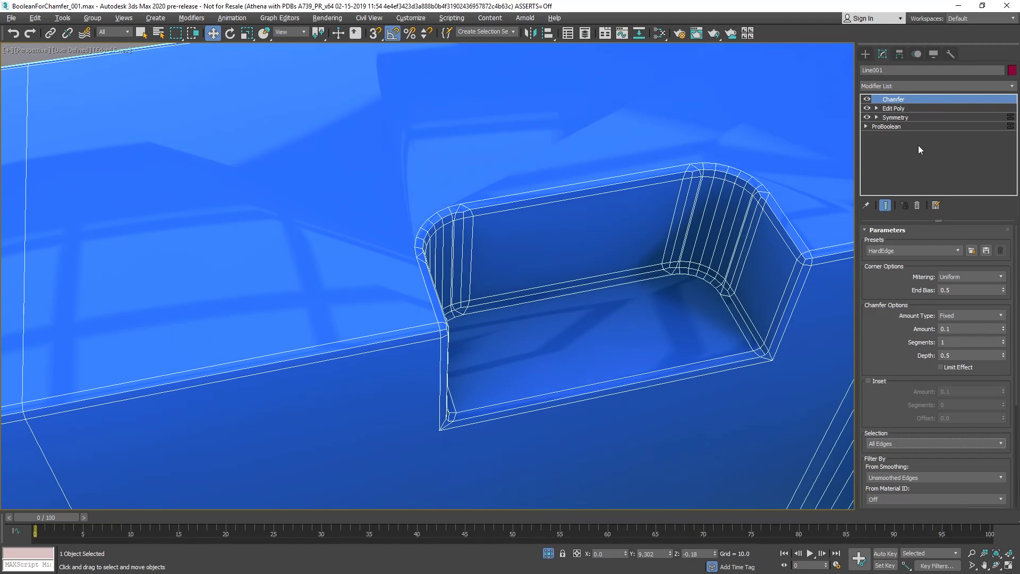
left_click(874, 380)
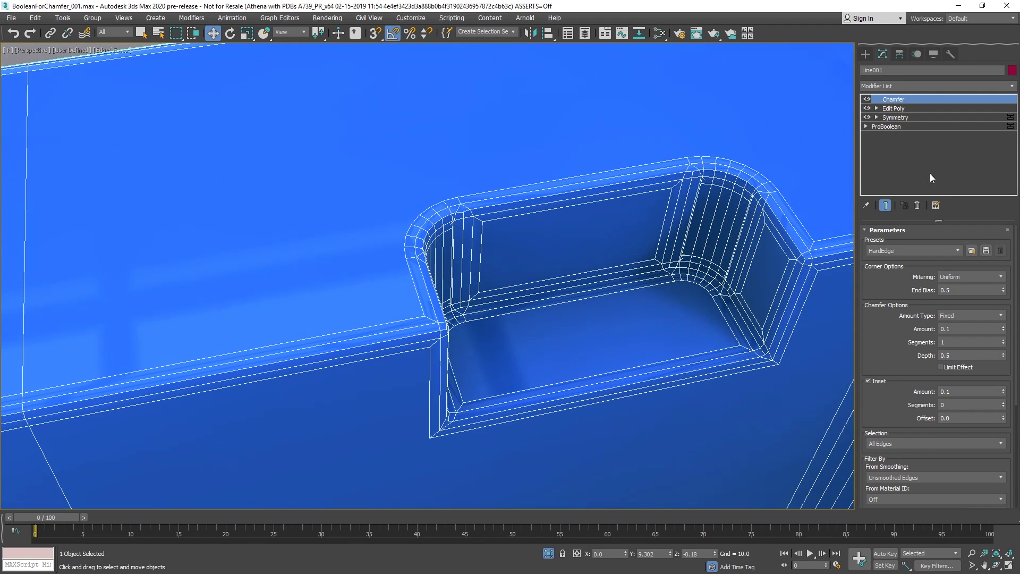
scroll(883, 350, "down", 3)
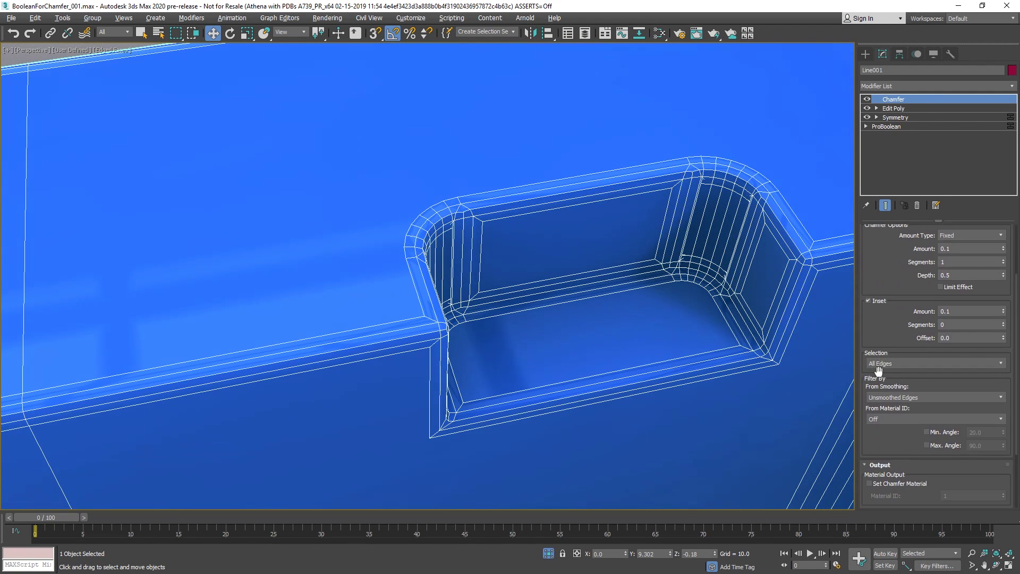
left_click(886, 365)
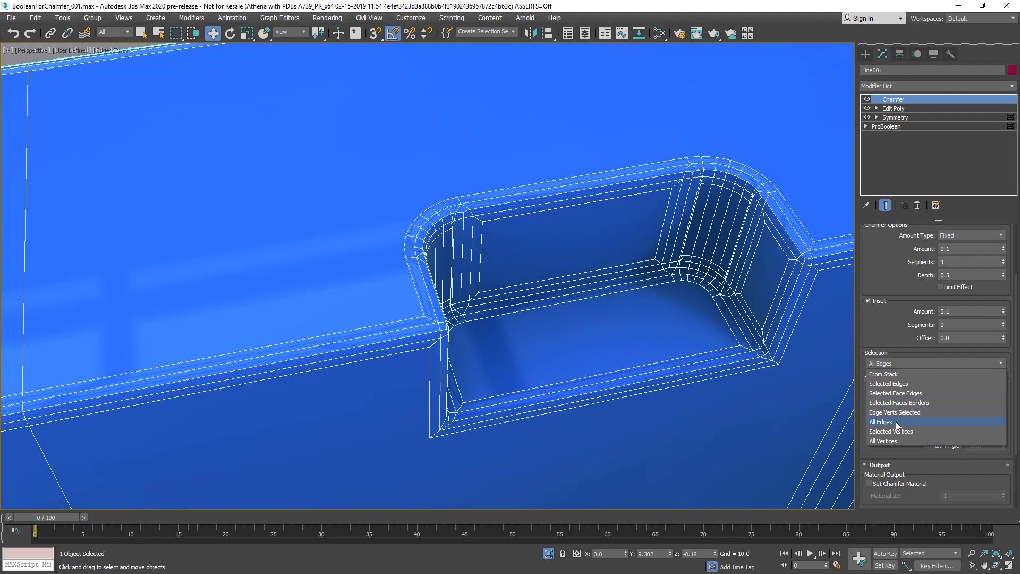
Keep All Edges and enable the 20.0 Min. Angle filter, toggling it to compare.
left_click(908, 363)
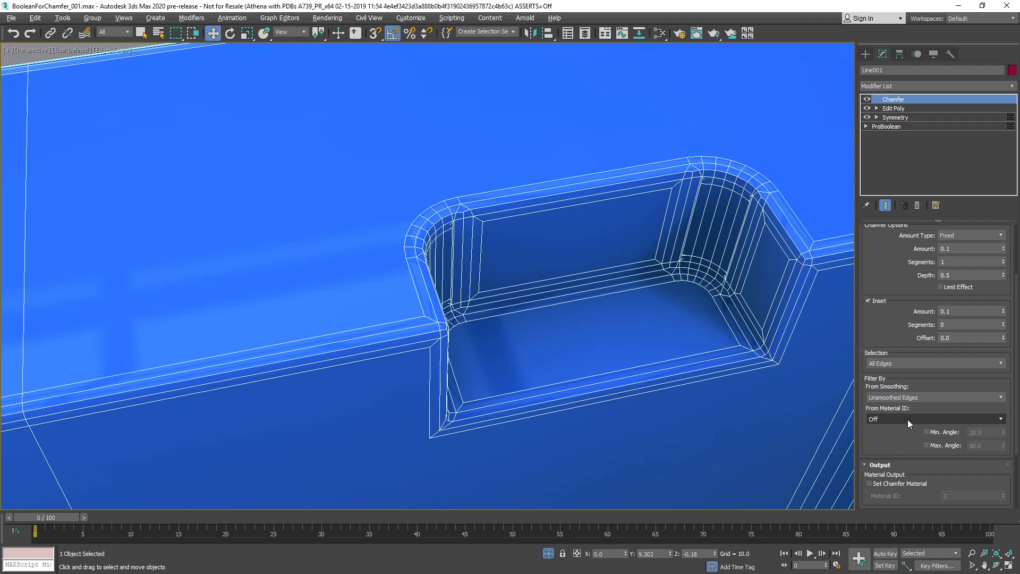
left_click(926, 432)
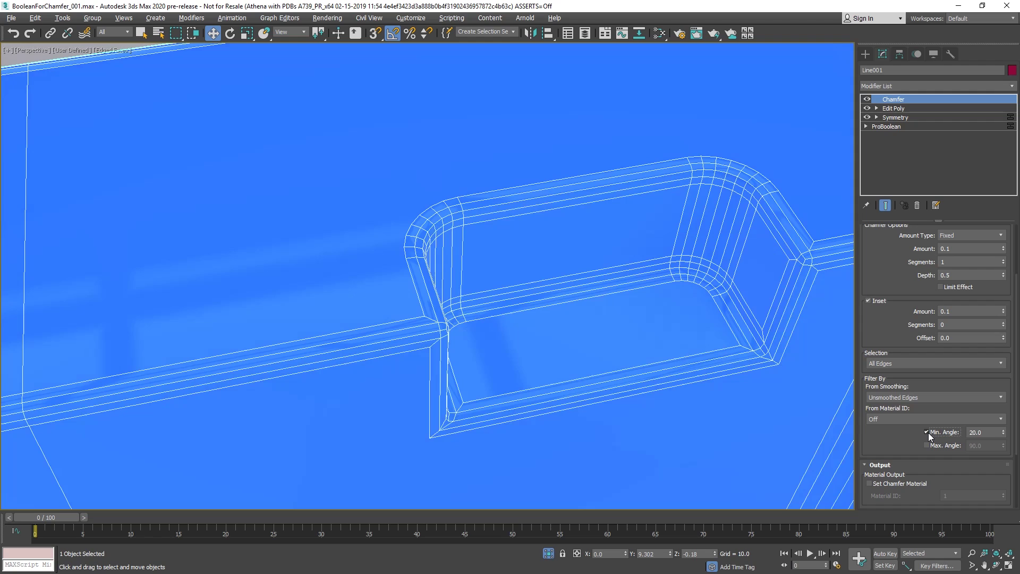
left_click(928, 432)
left_click(928, 432)
left_click(927, 432)
left_click(927, 432)
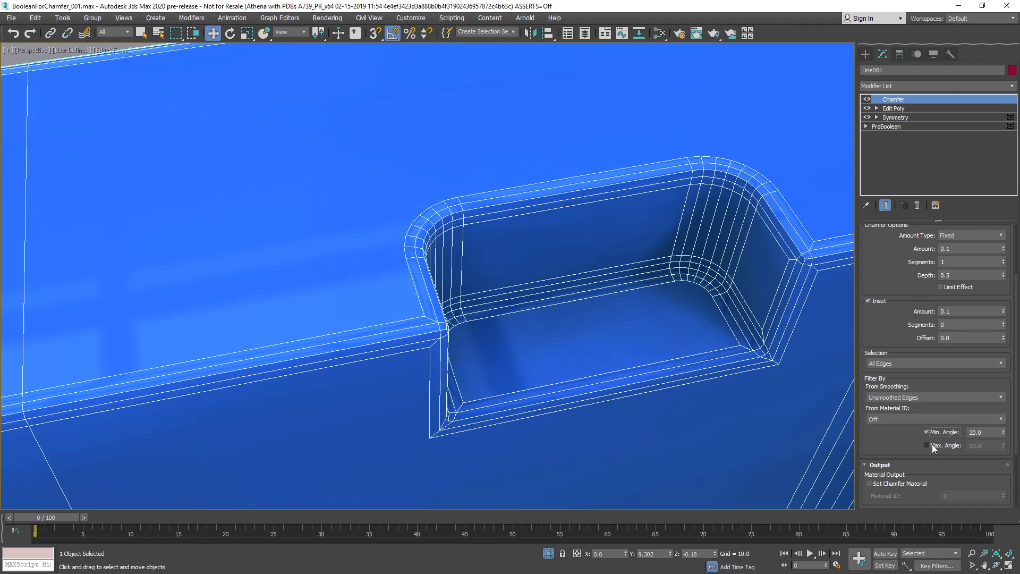
Make the chamfer Open, removing its faces, and view the whole part.
scroll(915, 446, "down", 3)
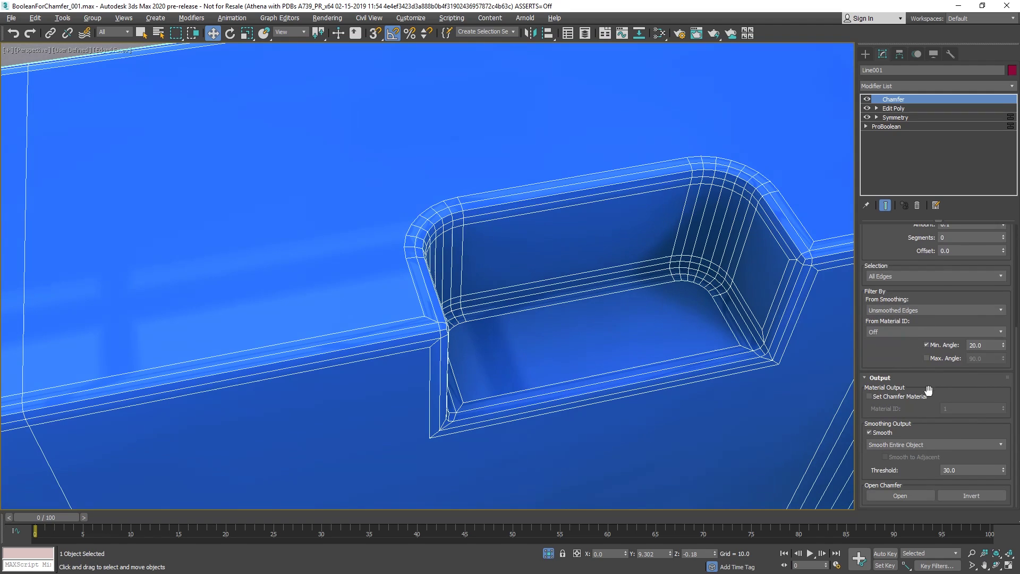
left_click(913, 496)
scroll(587, 280, "down", 6)
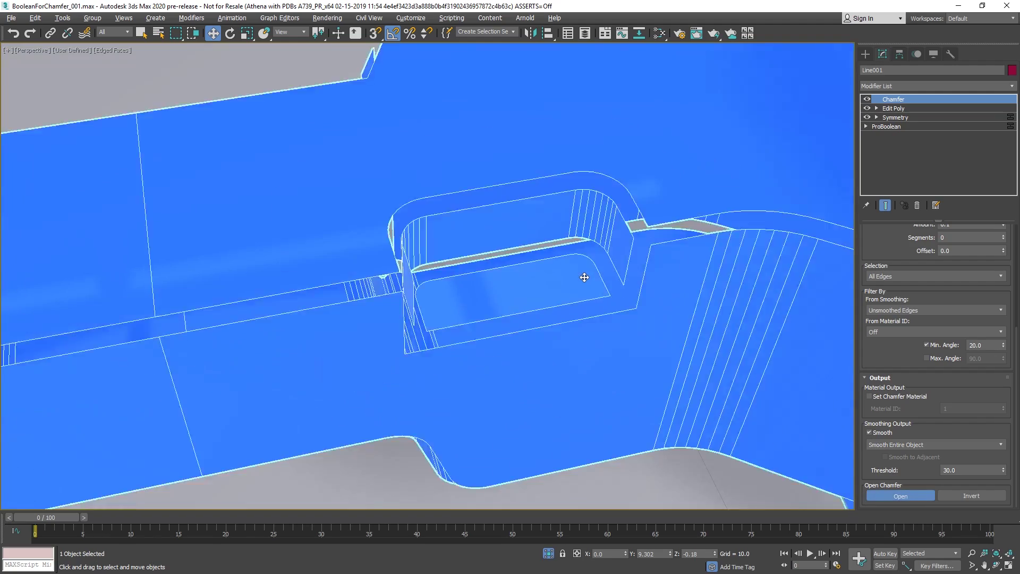
middle_click_drag(557, 260, 324, 304, "alt")
mouse_move(447, 308)
middle_mouse_down("alt")
mouse_move(614, 288)
mouse_move(567, 208)
middle_mouse_up("alt")
key("F4")
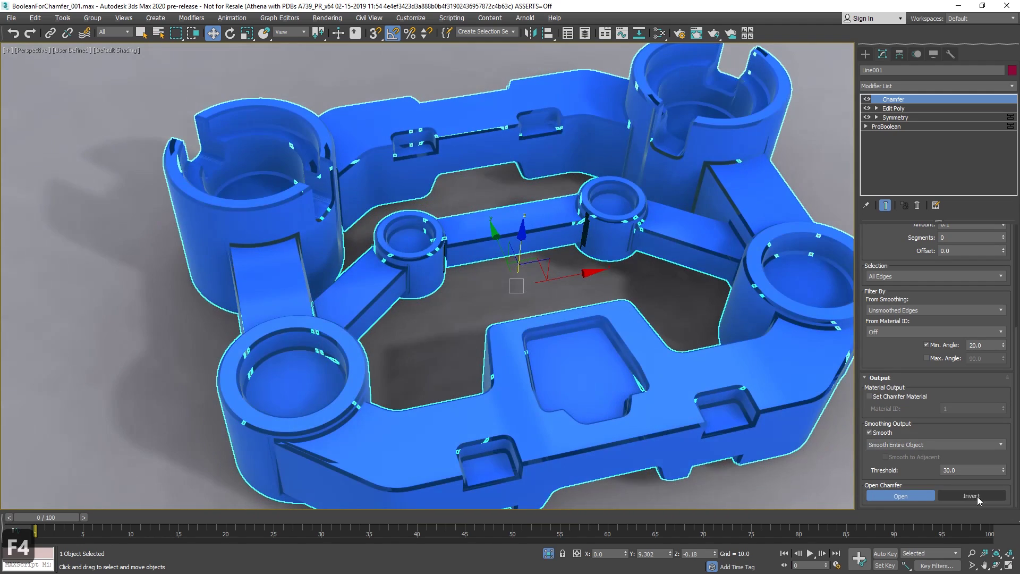
Invert the open chamfer to keep only thin chamfer strips, orbiting around the model.
left_click(975, 496)
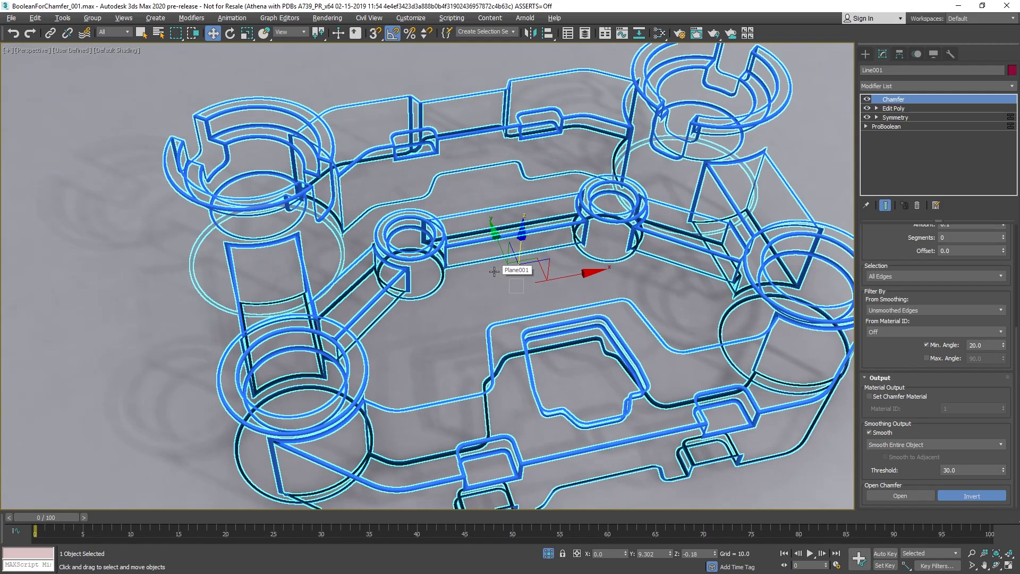
scroll(505, 249, "down", 3)
middle_click_drag(505, 249, 531, 250, "alt")
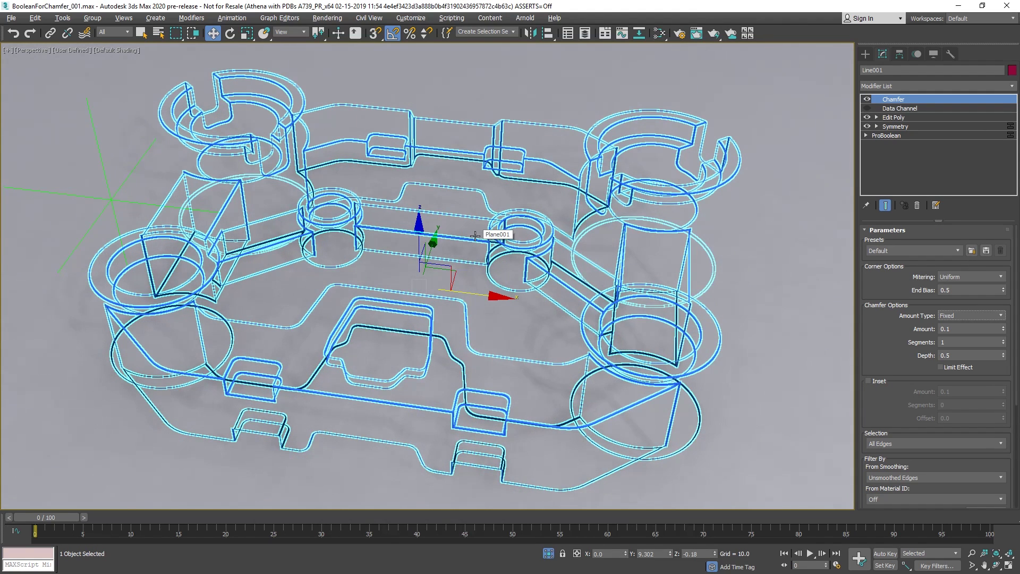
Set Chamfer Amount Type to By Crease Weight and enable the Data Channel modifier, reviewing its operators.
left_click(969, 316)
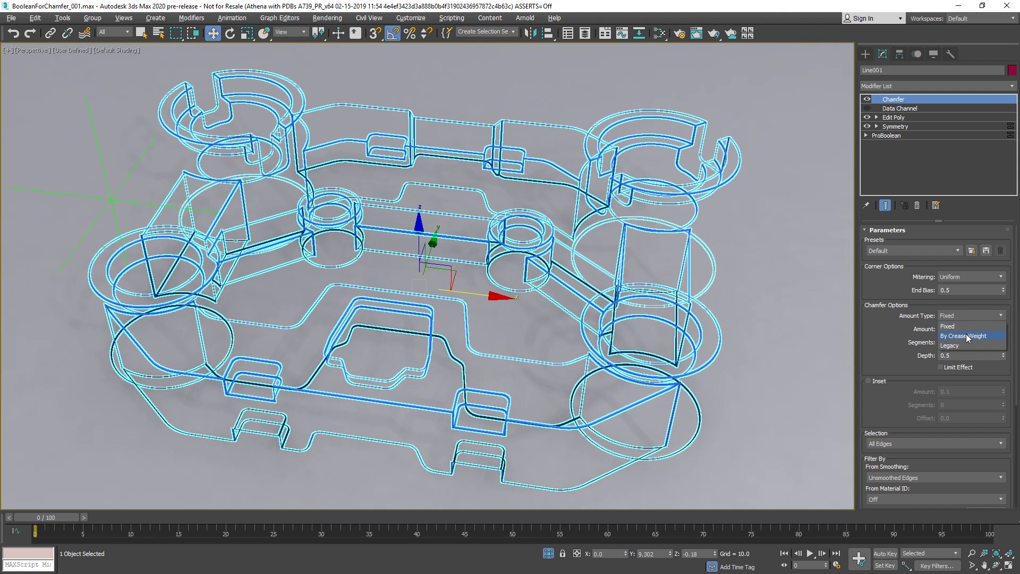
left_click(967, 336)
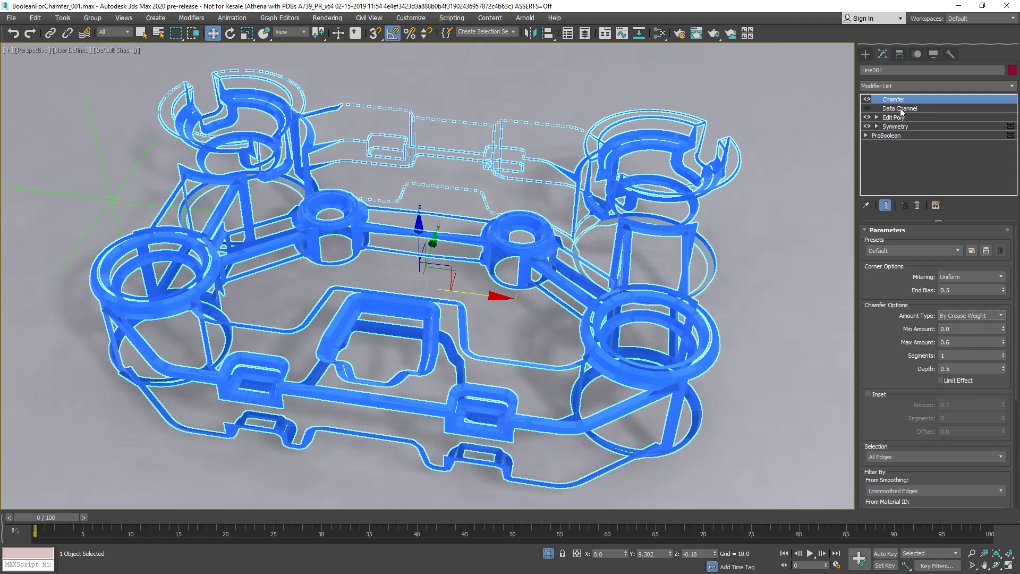
left_click(900, 109)
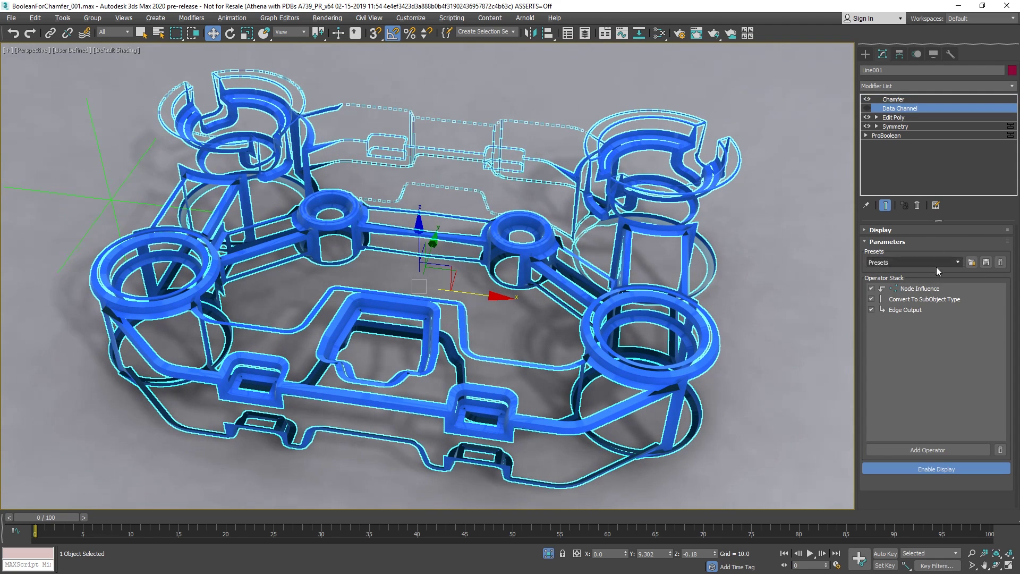
left_click(919, 288)
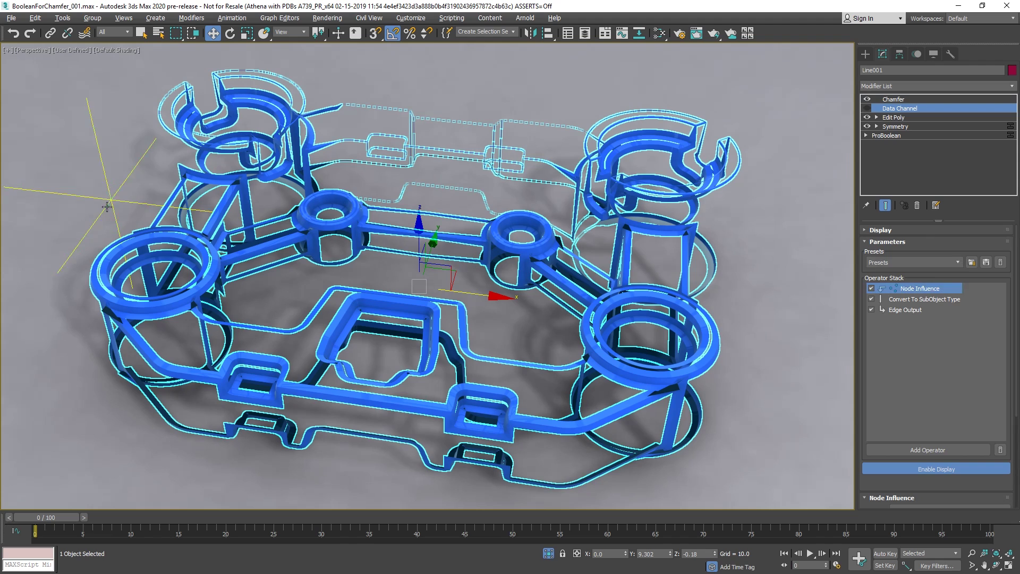
left_click(867, 109)
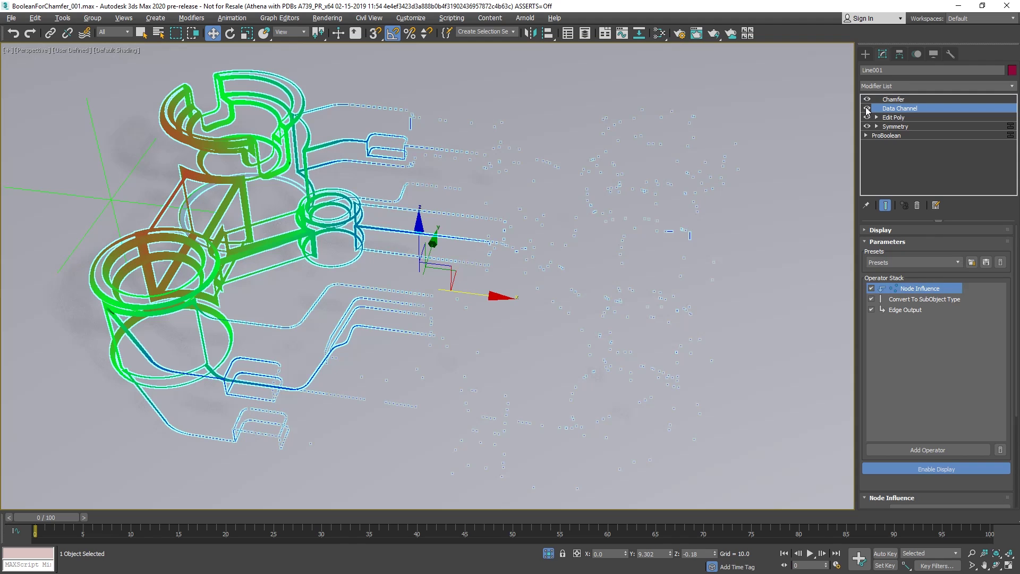
left_click(932, 299)
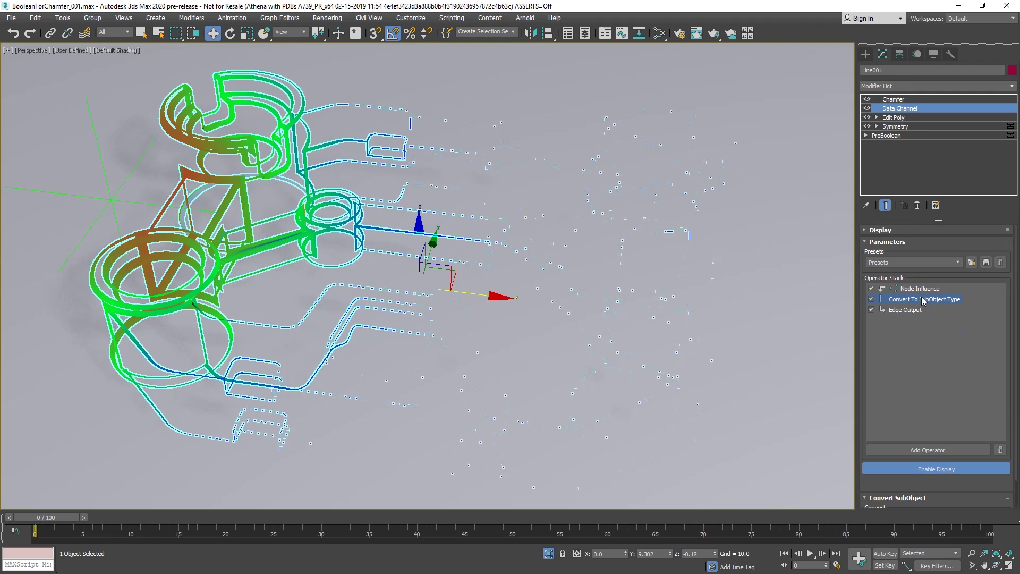
left_click(908, 310)
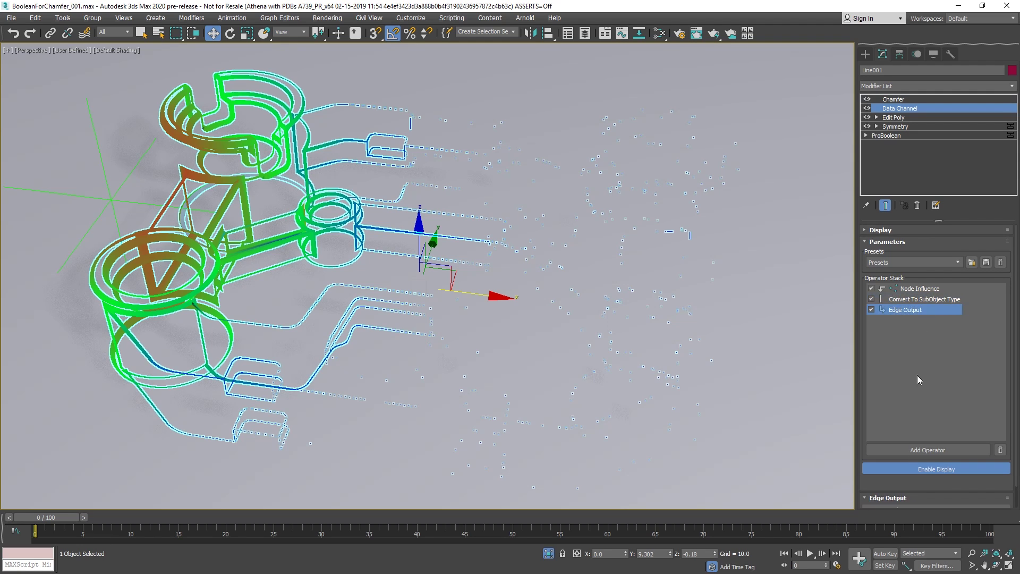
Move the Point001 helper to shift the chamfered area.
scroll(929, 335, "down", 1)
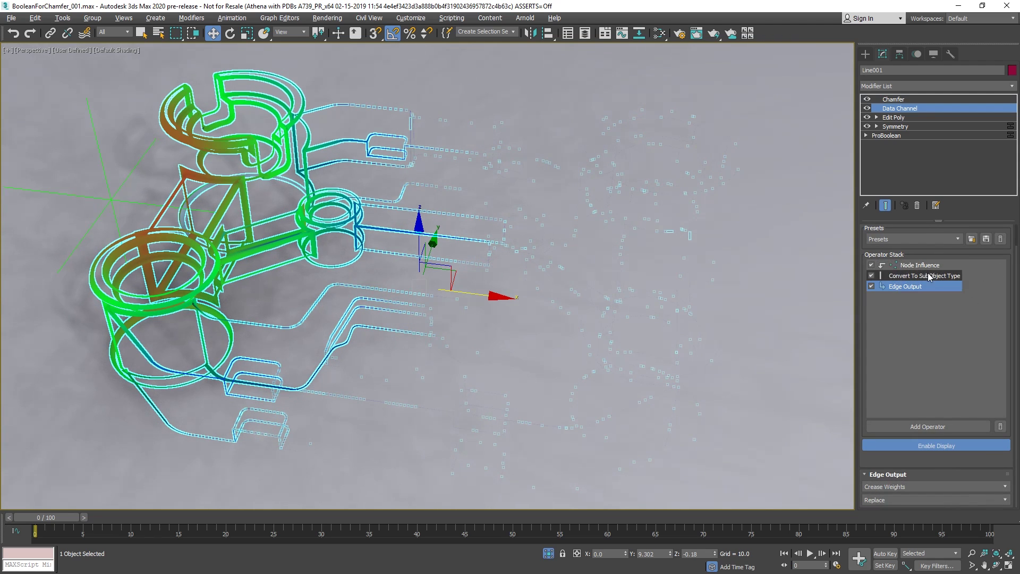
left_click(118, 200)
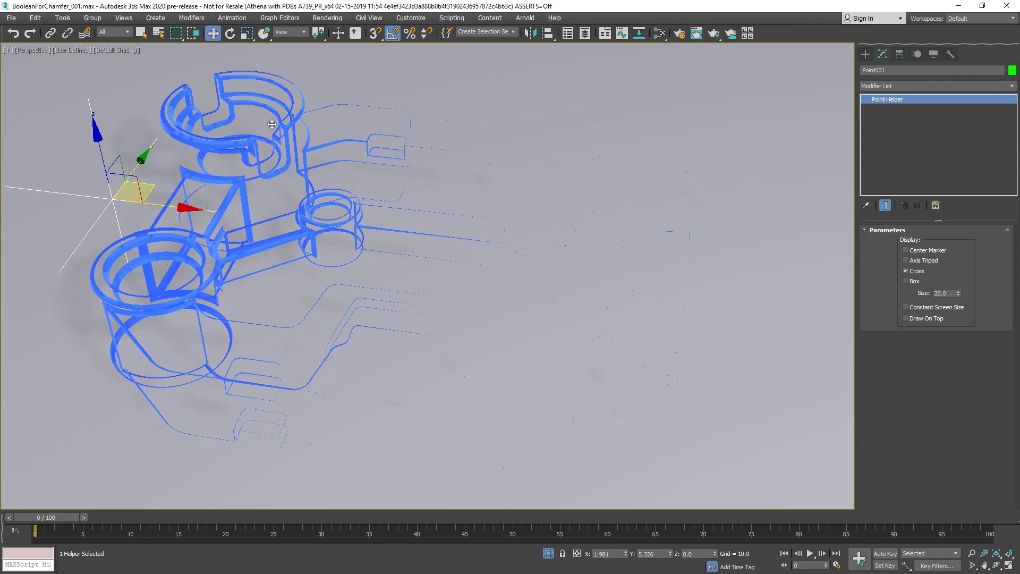
middle_click_drag(271, 124, 225, 179, "alt")
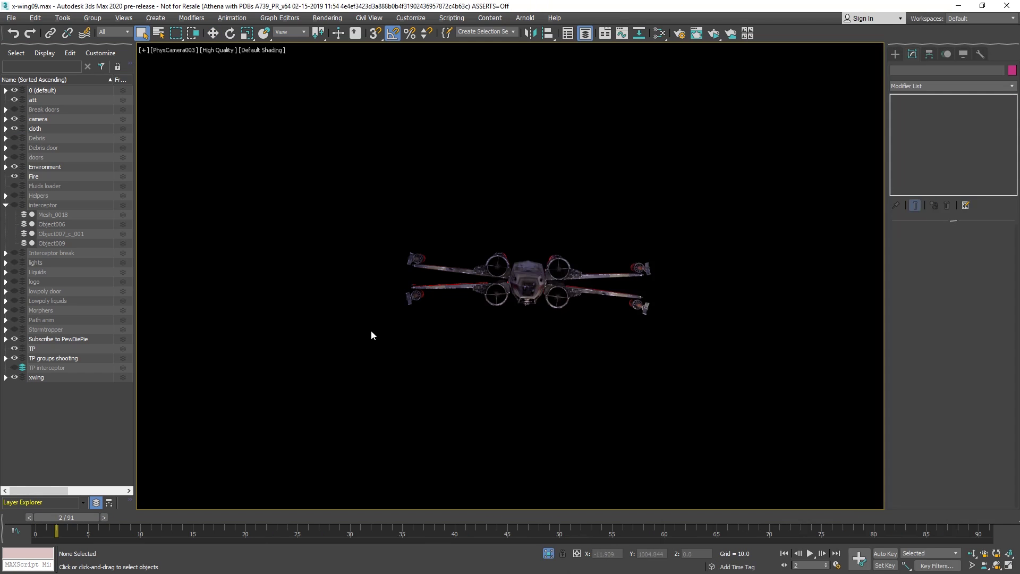
Bring up the Make Preview dialog with Shift+V and adjust Percent of Output.
key("shift+v")
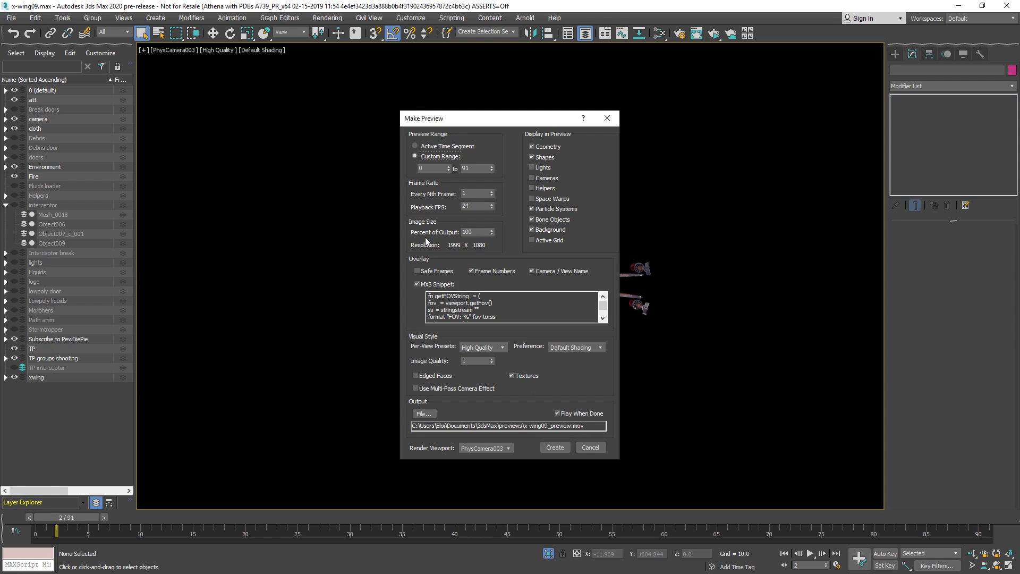
left_click(491, 230)
Set the preview's Percent of Output to 50 (1000 x 540).
left_click_drag(490, 230, 489, 134)
left_click_drag(475, 233, 409, 230)
type("50")
key("Return")
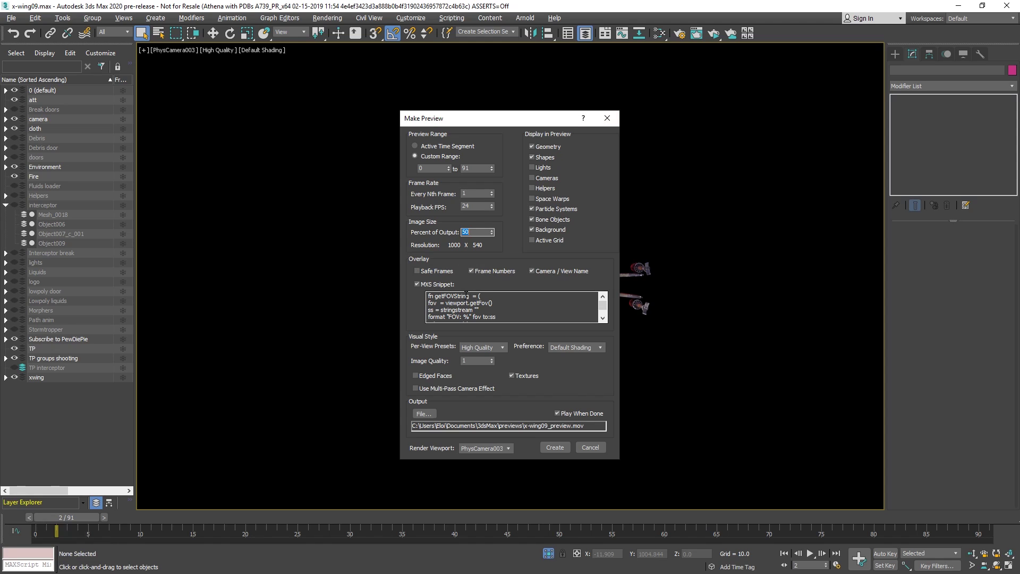
Review the MXS Snippet overlay code and create the x-wing09_preview video.
left_click(416, 284)
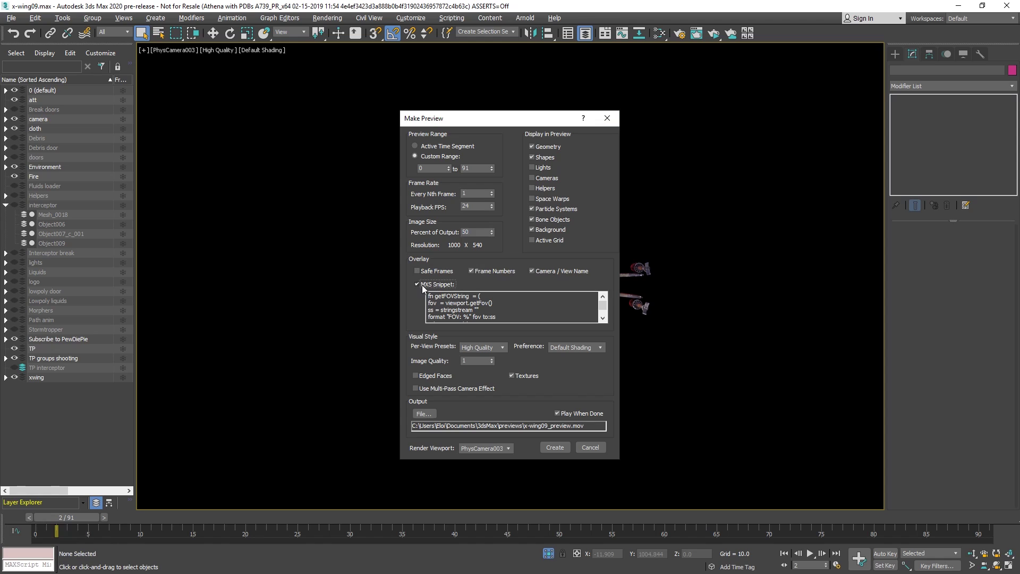
left_click_drag(428, 297, 489, 307)
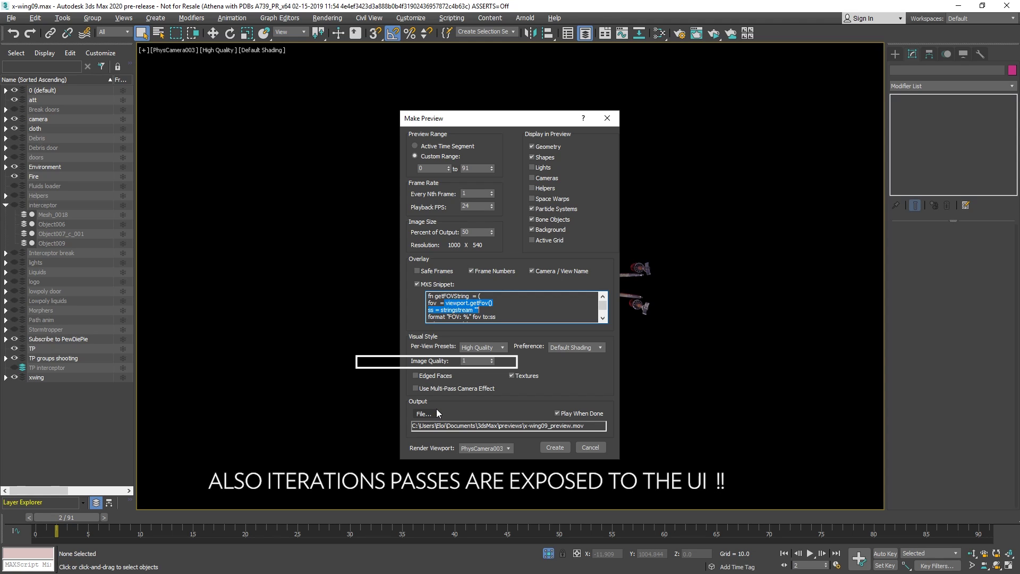
left_click(555, 447)
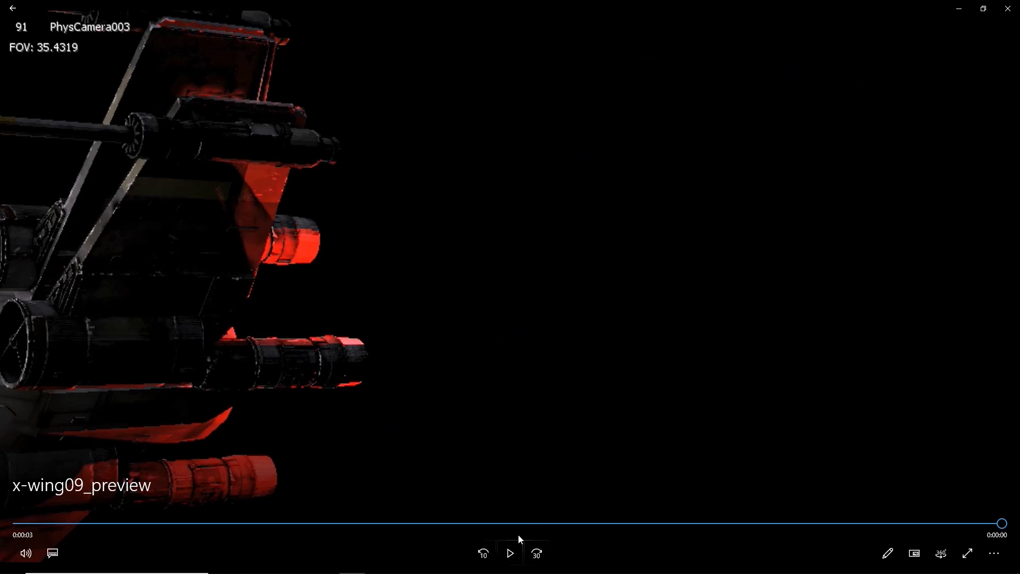
Replay the x-wing09_preview video, then close Movies & TV.
left_click(507, 547)
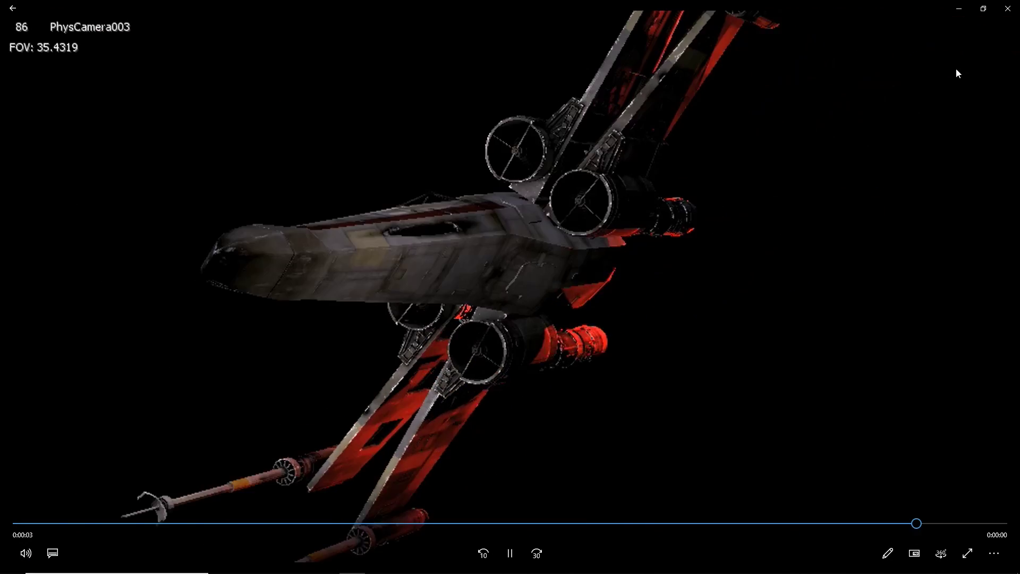
left_click(1016, 4)
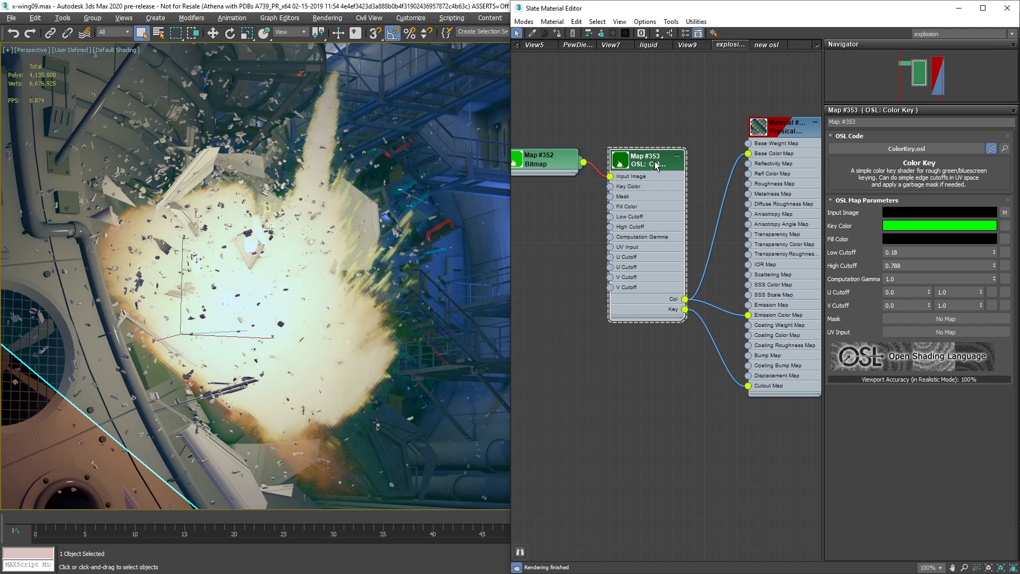
Reposition the Map #353 OSL Color Key node and reconnect its Key output to Cutout Map.
mouse_move(655, 161)
left_mouse_down()
mouse_move(679, 163)
mouse_move(690, 184)
mouse_move(668, 164)
left_mouse_up()
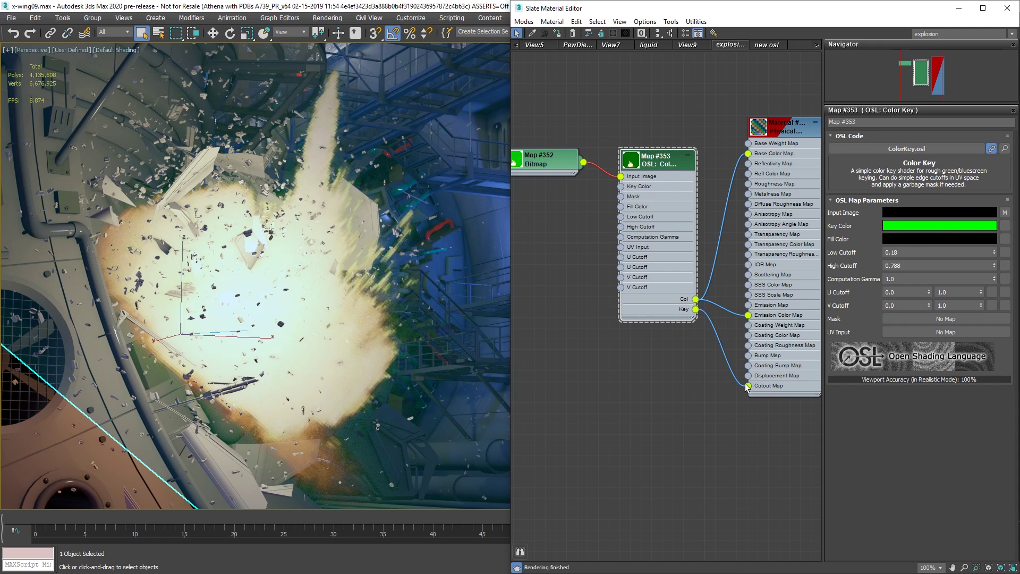
left_click_drag(748, 385, 694, 309)
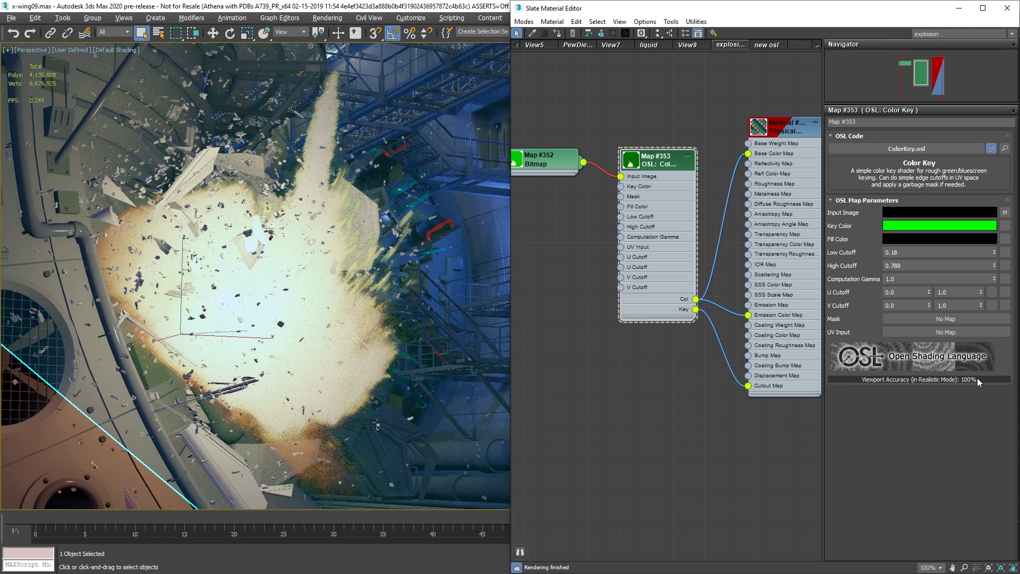
mouse_move(976, 378)
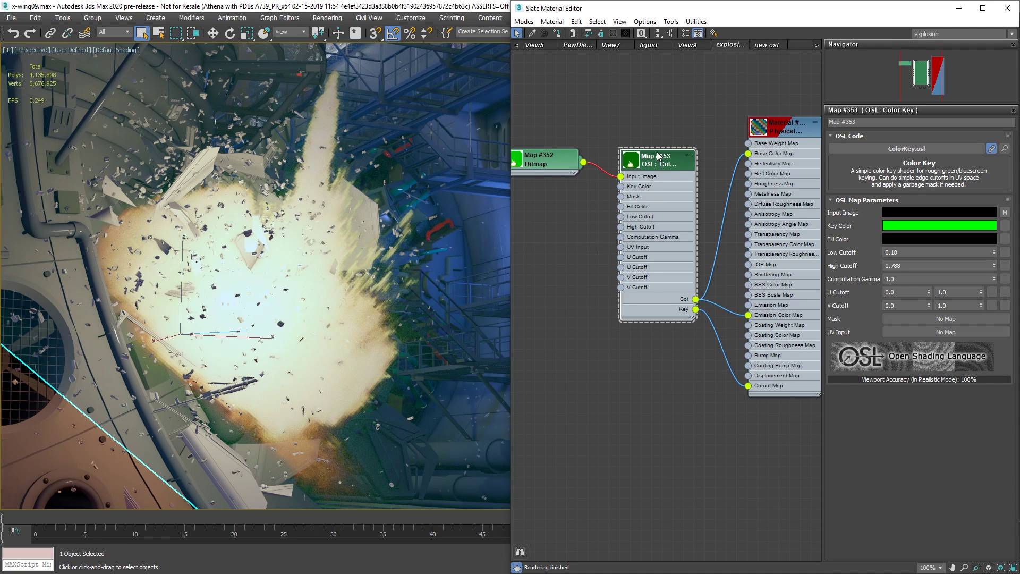
mouse_move(657, 191)
left_mouse_down()
mouse_move(649, 187)
mouse_move(657, 191)
left_mouse_up()
Show the Physical Material with realistic shading in the viewport, then open Map #353's parameters.
left_click(794, 131)
double_click(794, 130)
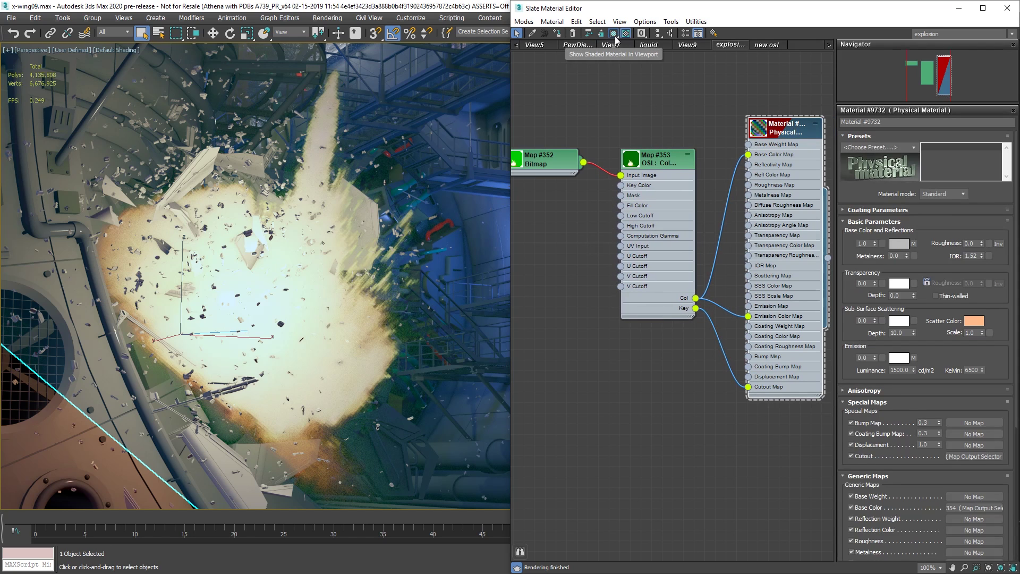
left_click_drag(615, 35, 612, 47)
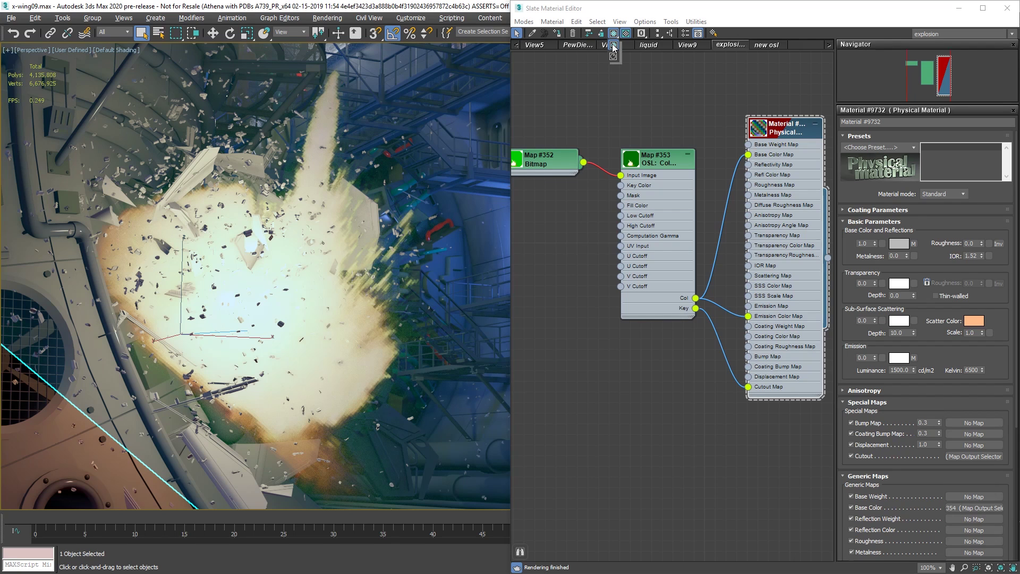
left_click_drag(613, 48, 613, 56)
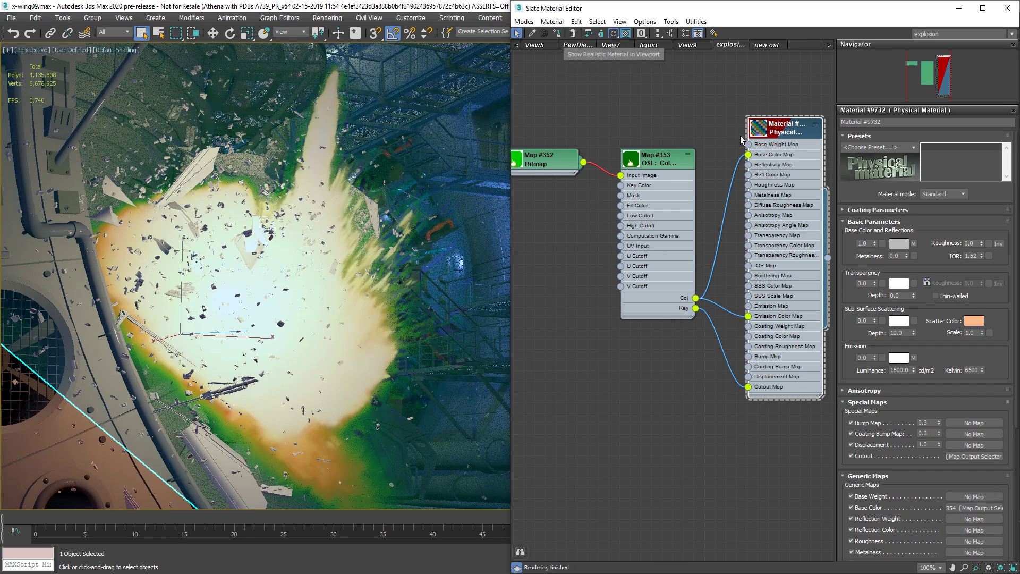
double_click(646, 163)
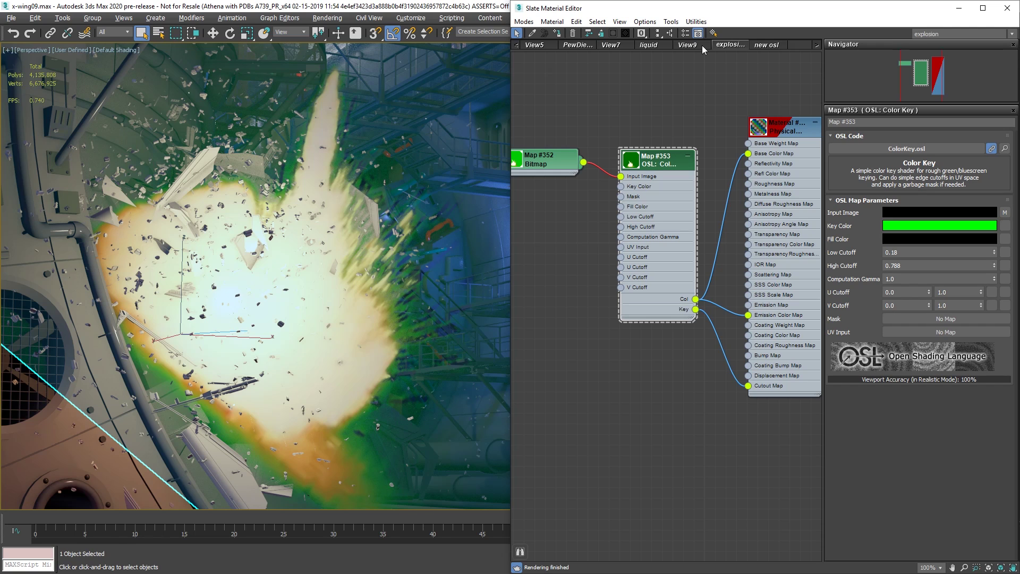
View the Color Key OSL source, then set its cutoffs to 0.64 low and 1.284 high.
left_click(1004, 150)
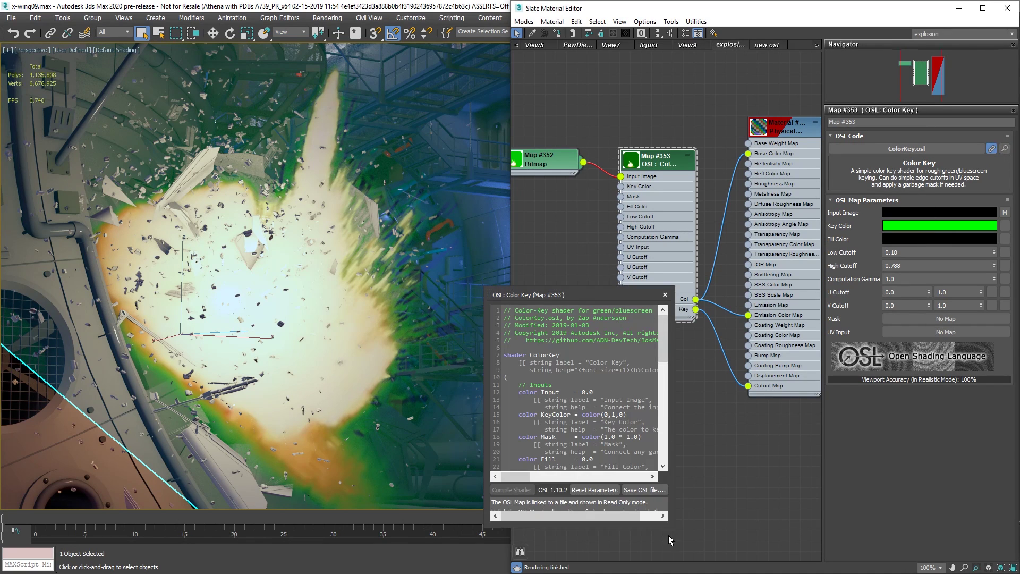
left_click_drag(586, 294, 633, 151)
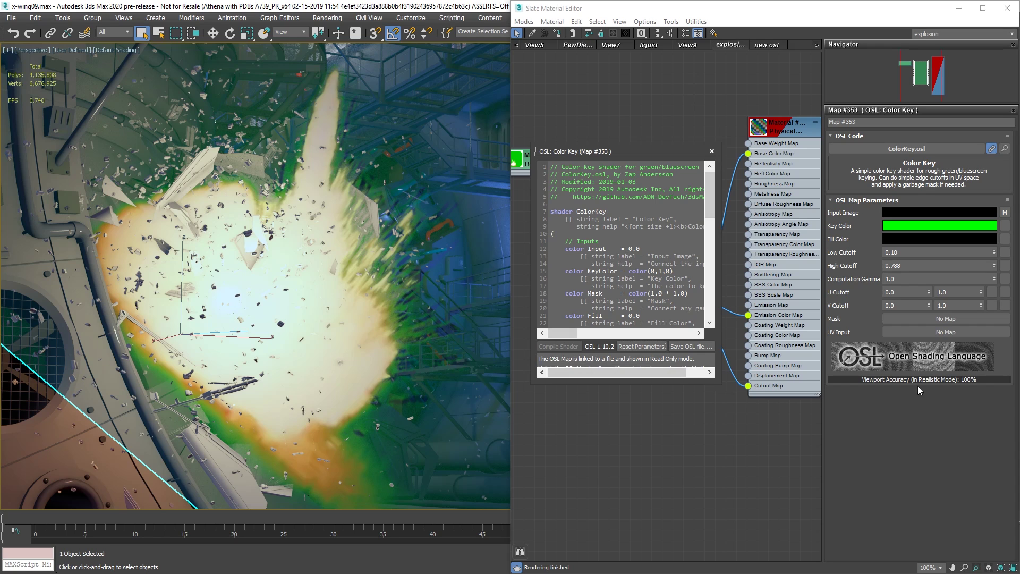
left_click(712, 151)
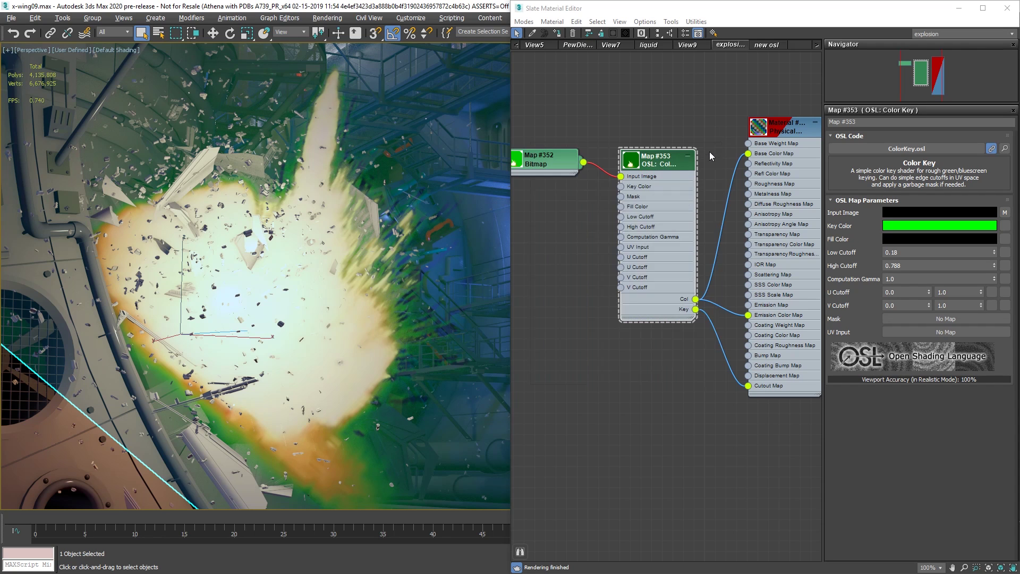
left_click_drag(993, 252, 986, 214)
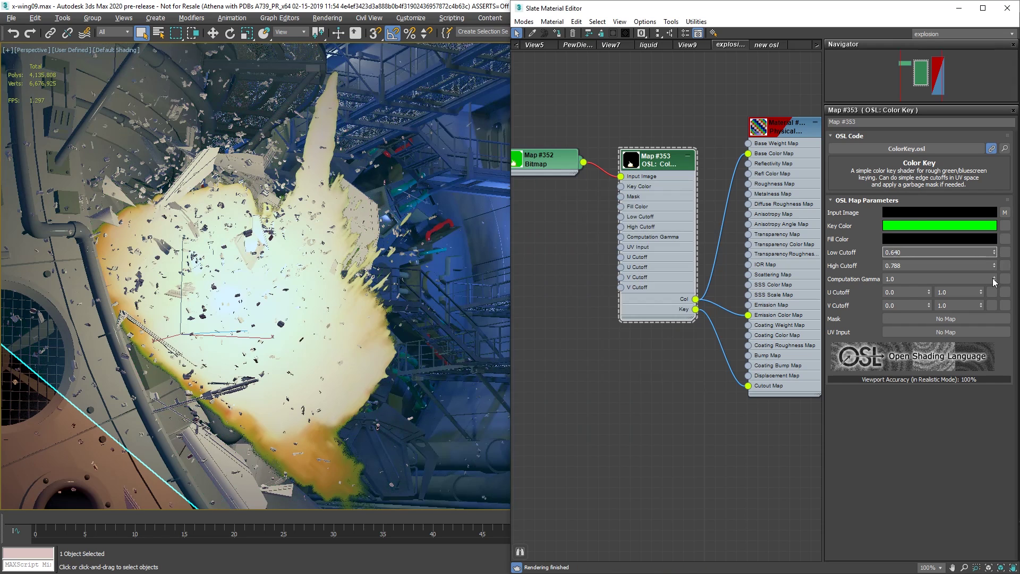
left_click_drag(993, 266, 985, 222)
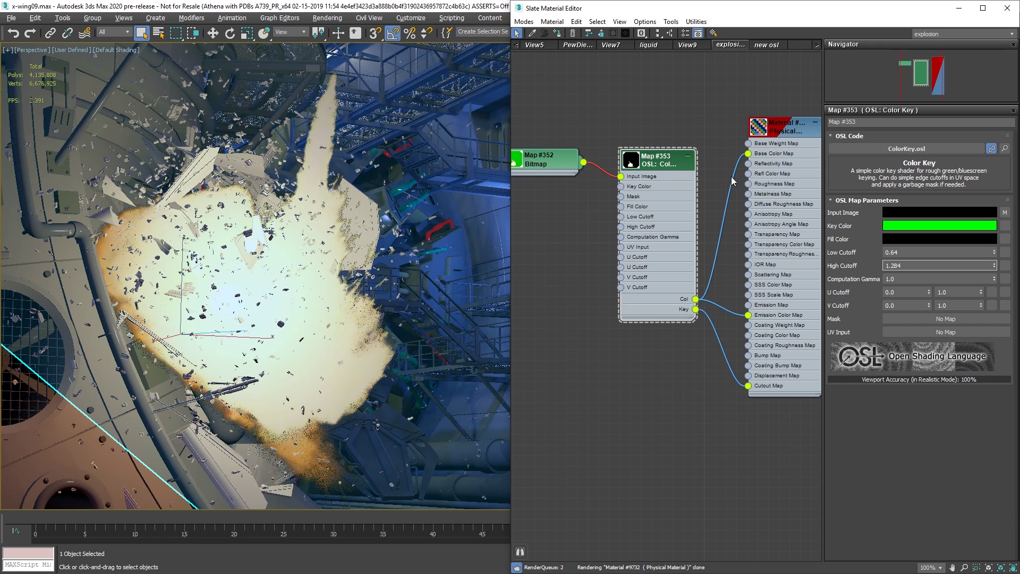
Show the 'new osl' node view full-screen and select the Simple Tiles map, Map #374.
left_click(769, 45)
middle_click_drag(651, 191, 646, 161)
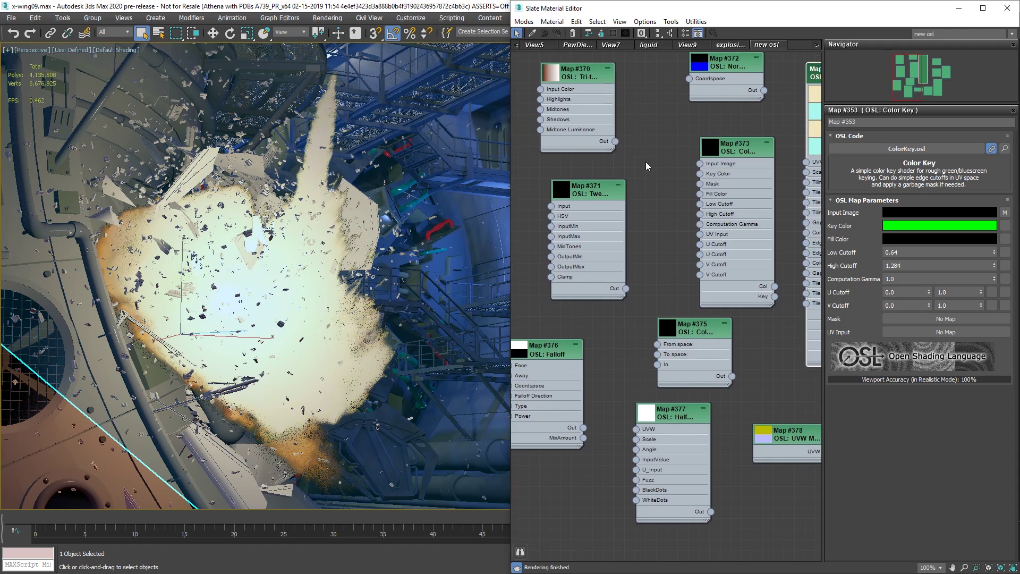
left_click(982, 8)
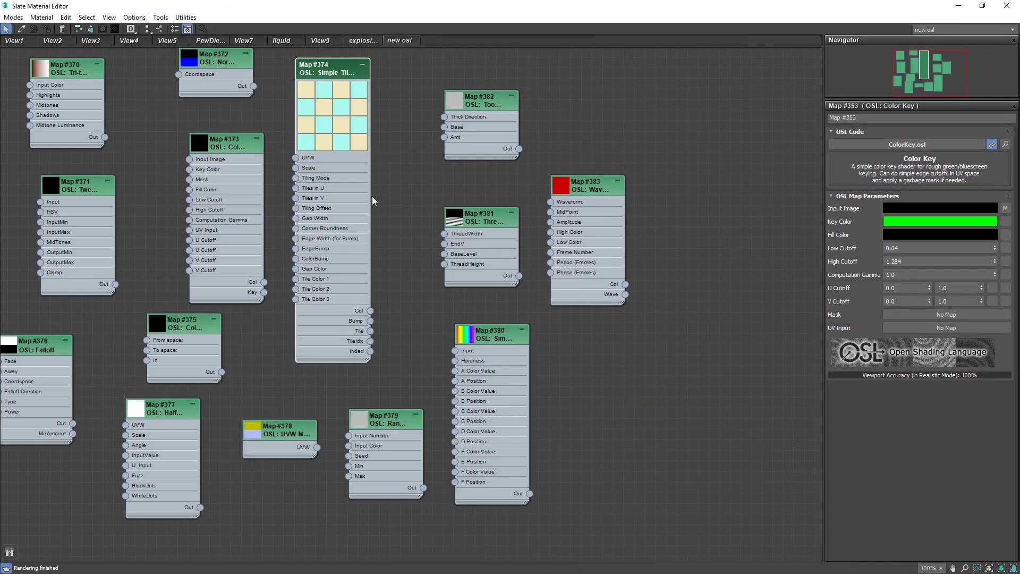
middle_click_drag(372, 198, 527, 231)
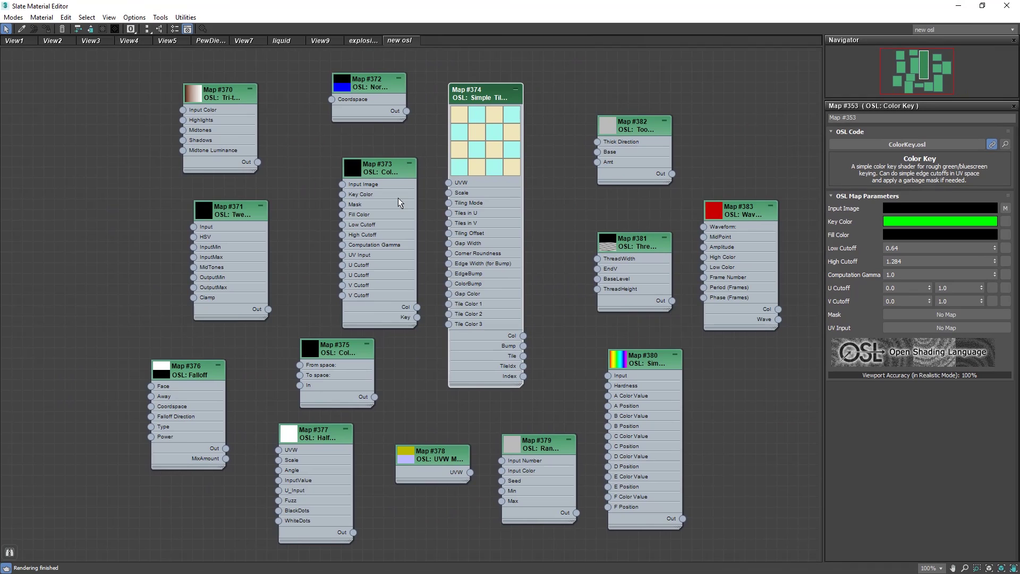
left_click(480, 94)
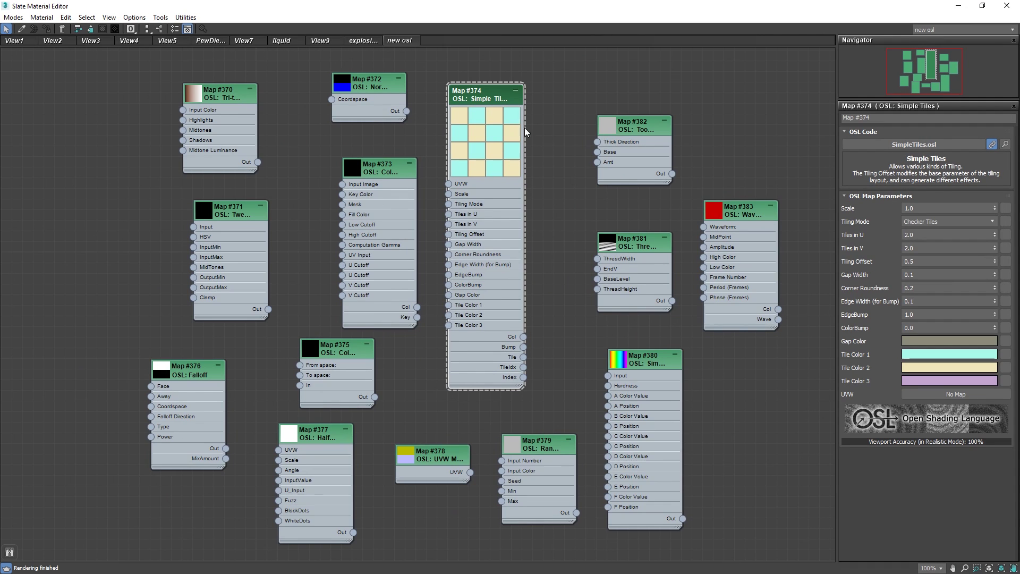
Change the Simple Tiles tiling mode through English Bond and Fine Running/Stack Bond to Twist Box.
left_click(948, 221)
left_click(953, 254)
left_click(948, 221)
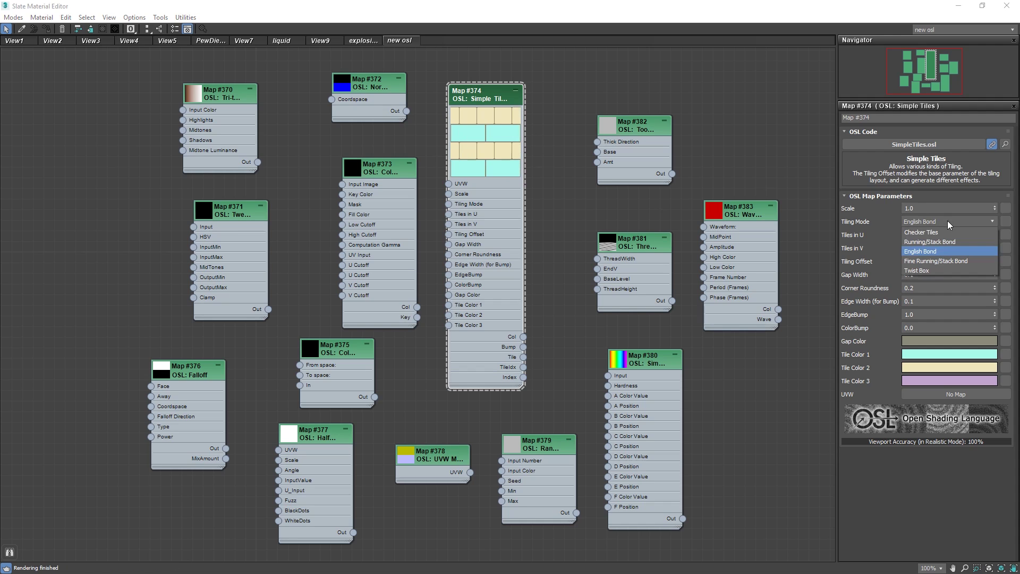
left_click(939, 252)
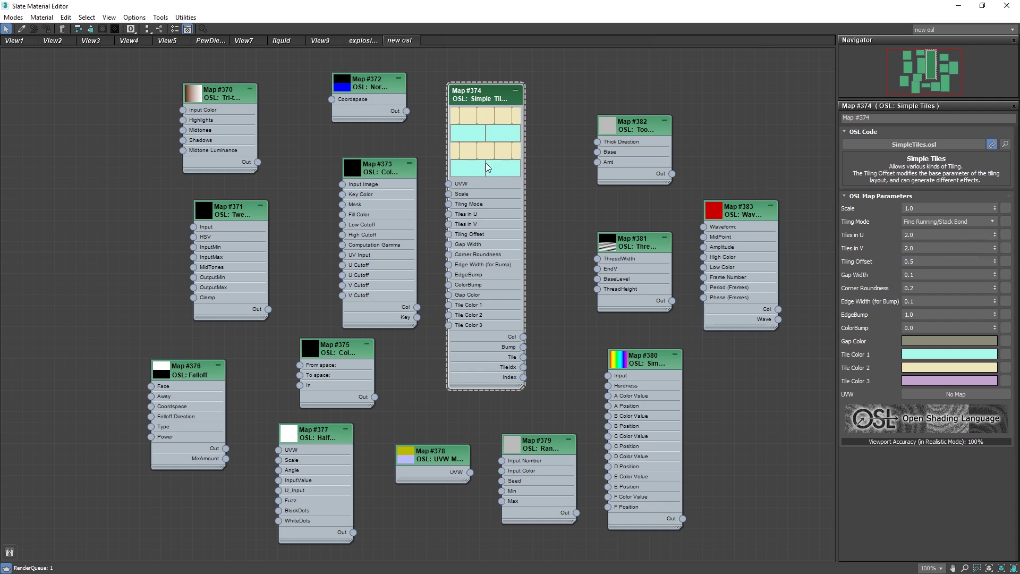
left_click(942, 223)
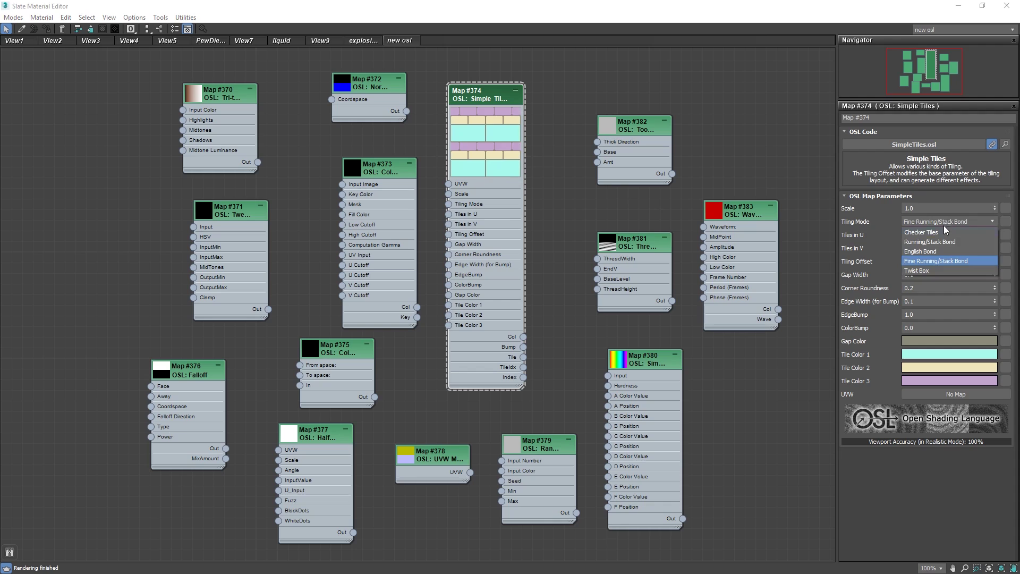
left_click(935, 270)
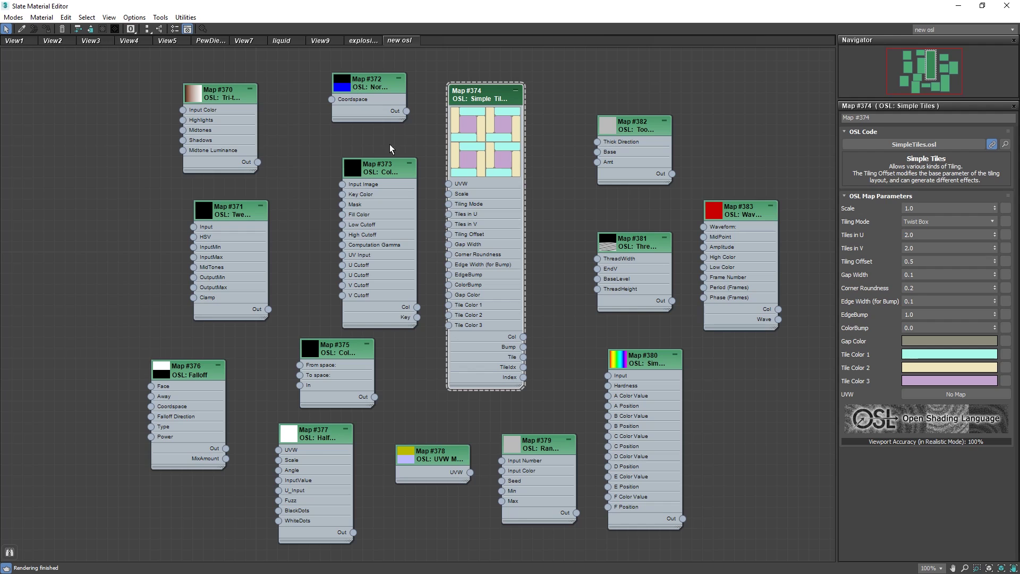
Inspect the Tri-tone, Halftone Dots, UVW MatCap, Random Index, Simple Gradient and Color Key maps' parameters.
left_click(218, 94)
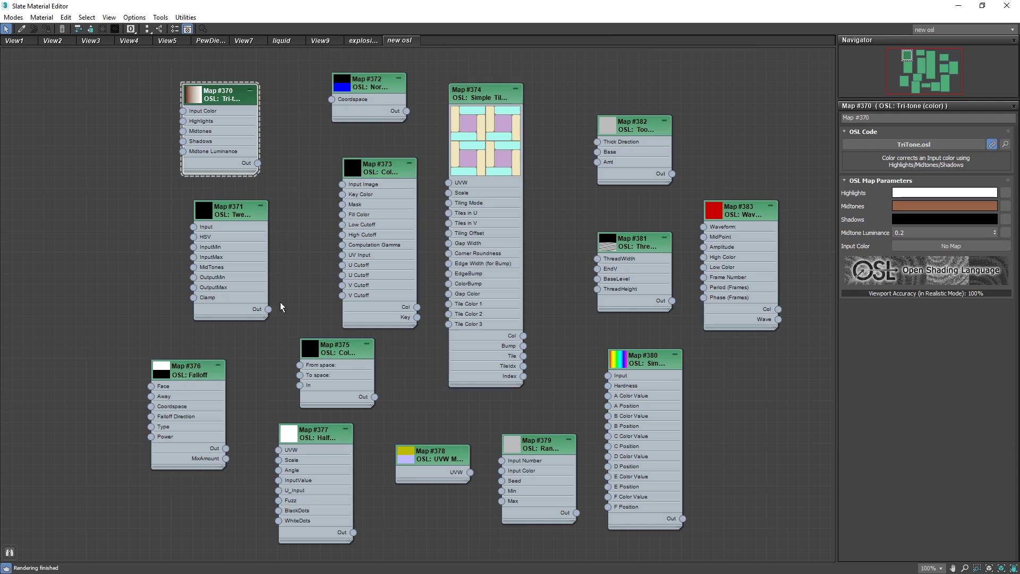
left_click(316, 438)
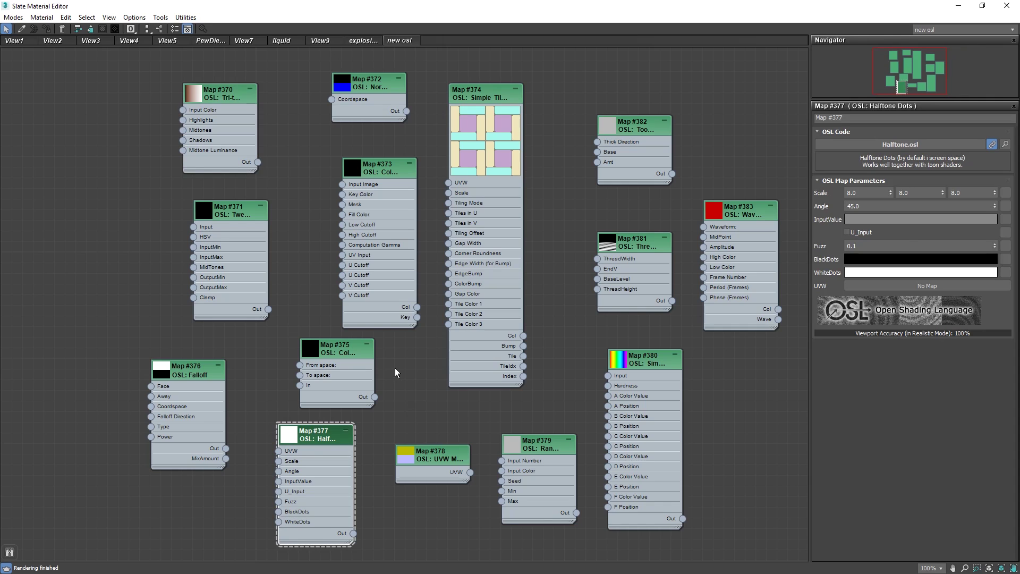
left_click(441, 462)
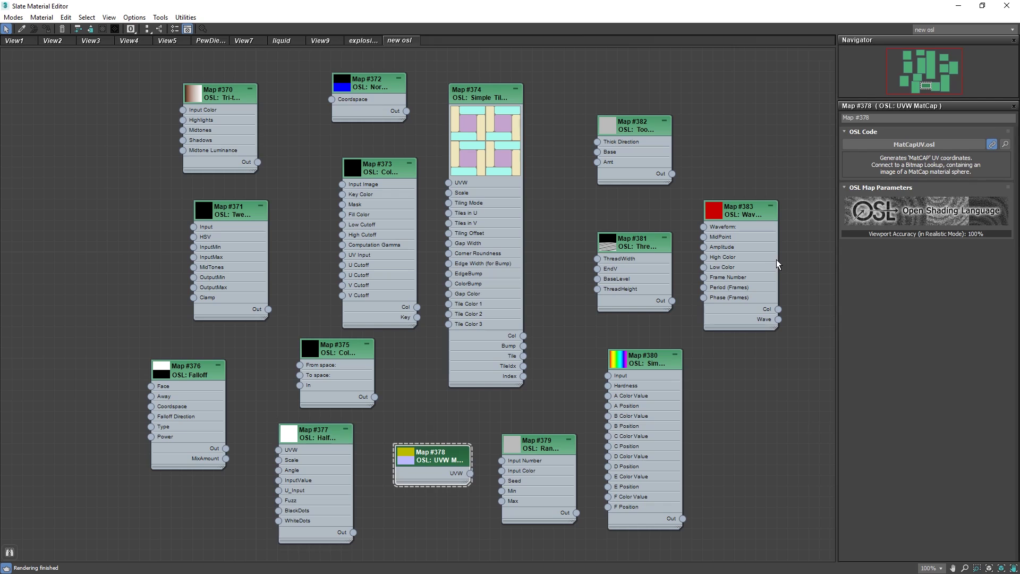
left_click(537, 447)
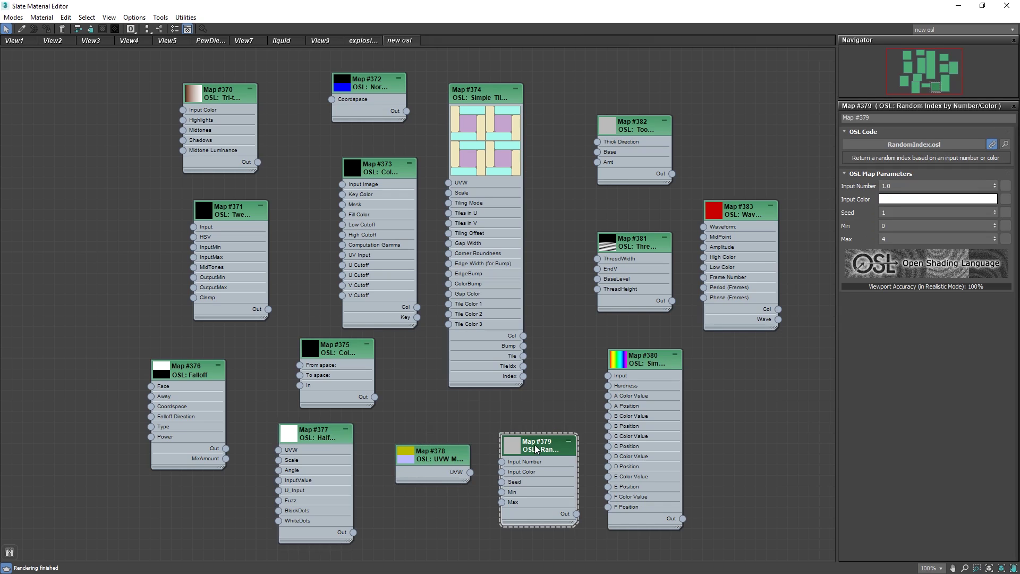
left_click(649, 354)
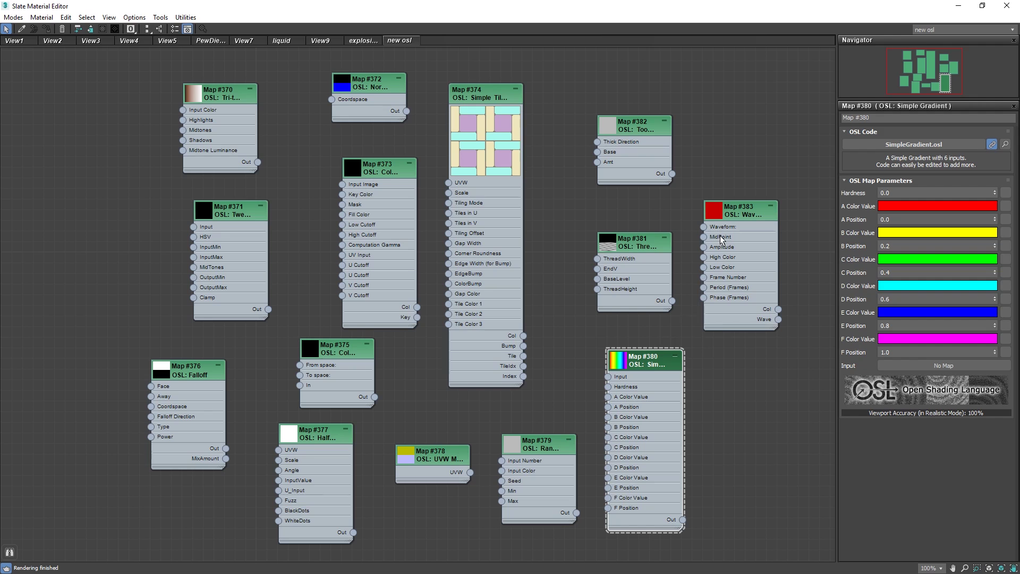
left_click(636, 128)
Inspect the Color Space map with rgb target and the Normal map, then switch to the browser.
left_click(381, 171)
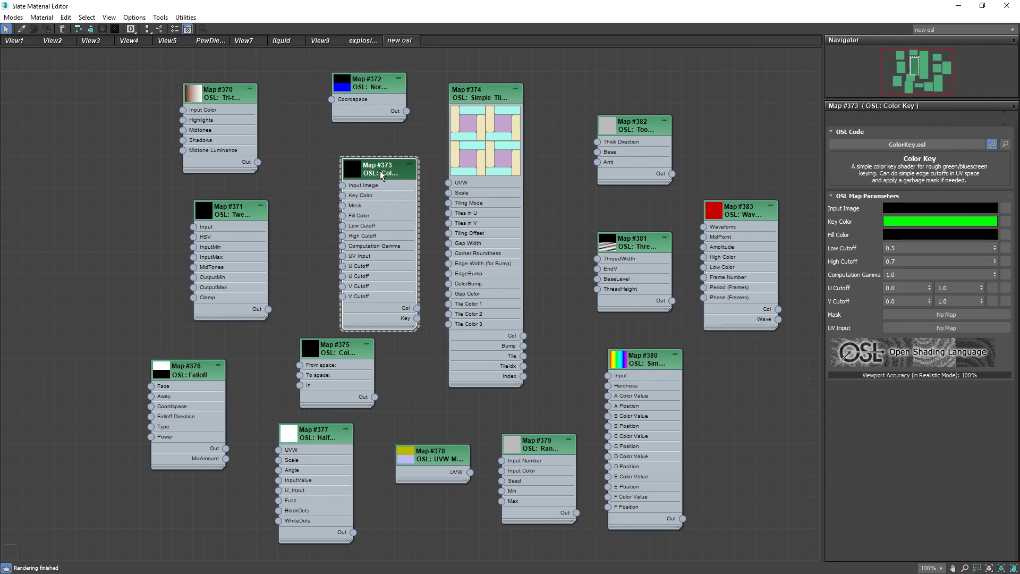
left_click(334, 348)
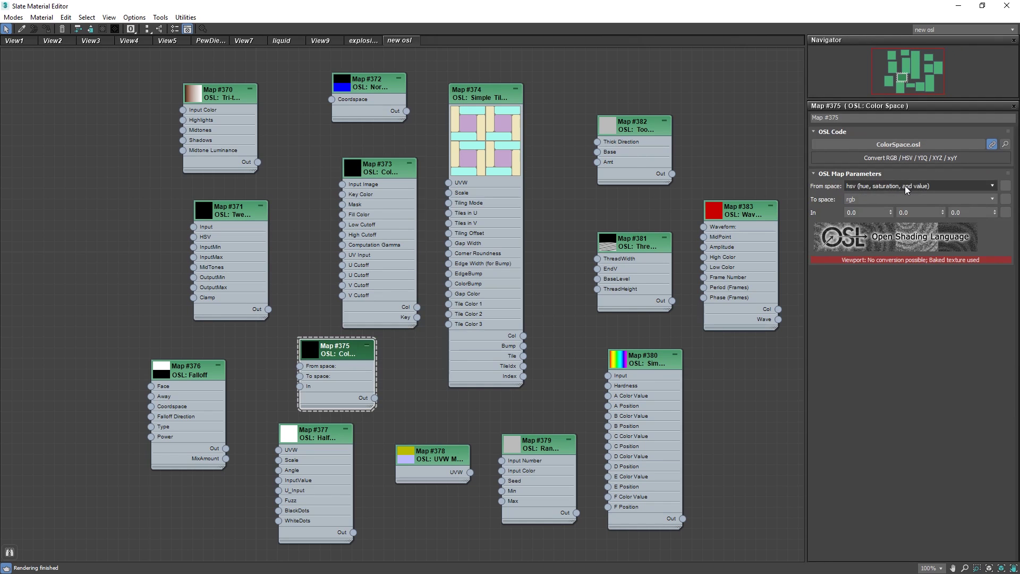
left_click(859, 198)
left_click(868, 183)
left_click(869, 186)
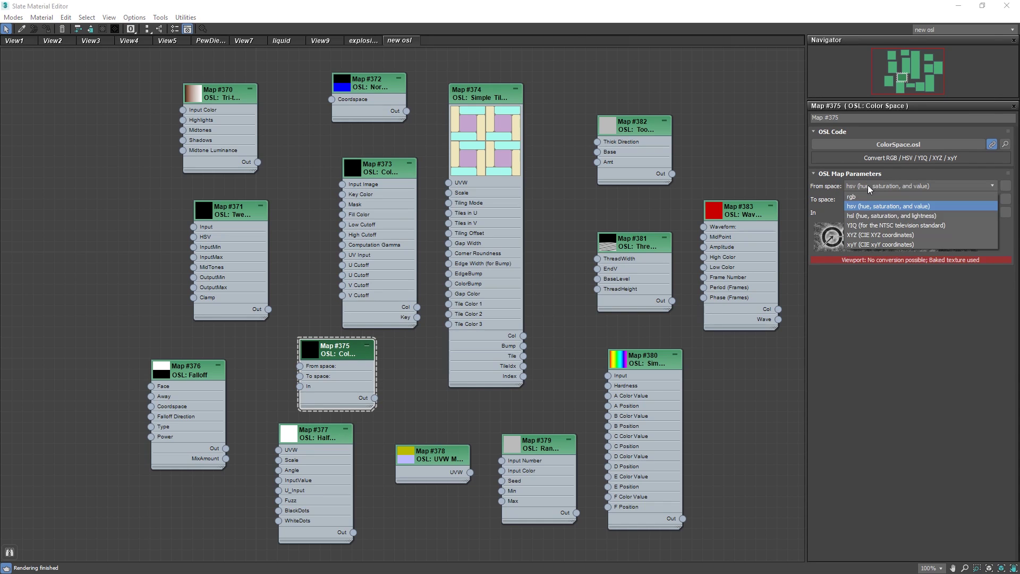
left_click(367, 84)
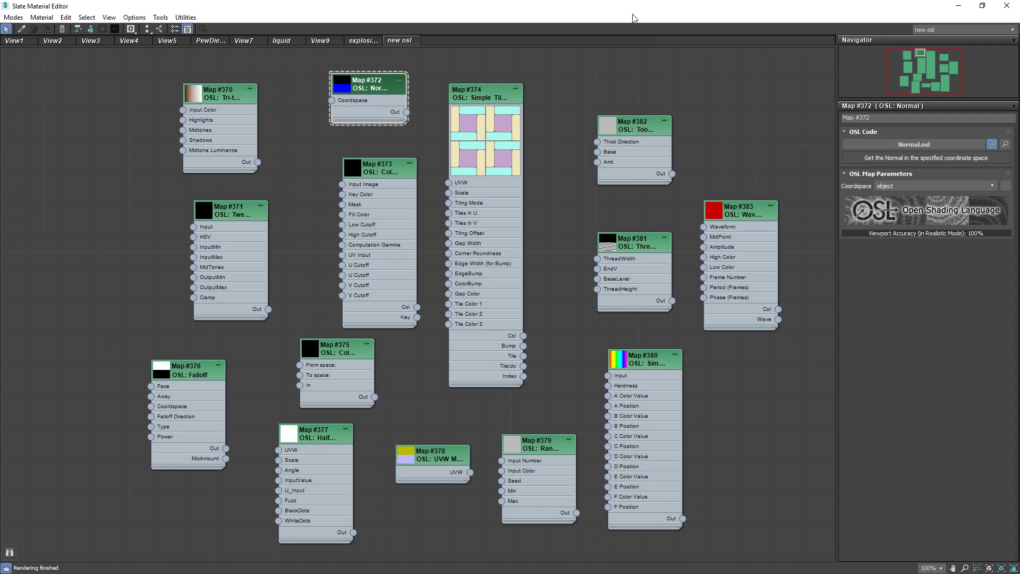
key("alt+Tab")
key("alt+Tab")
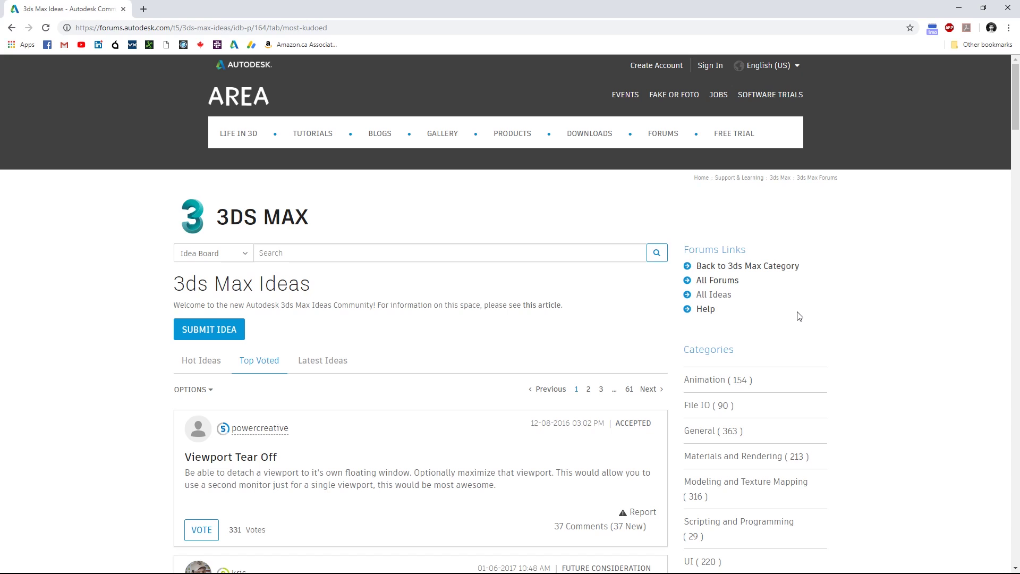
scroll(799, 316, "down", 3)
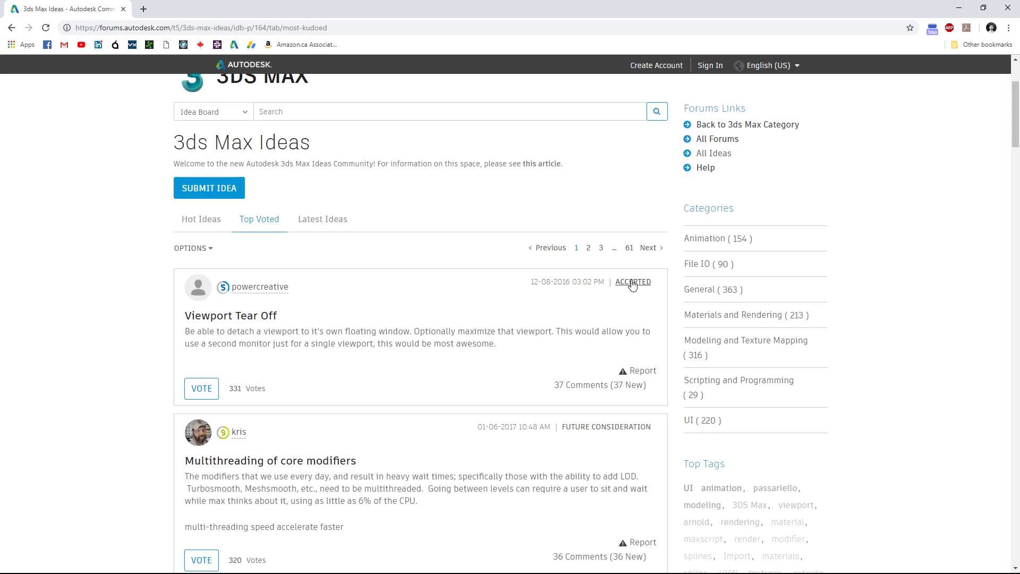
scroll(317, 309, "down", 3)
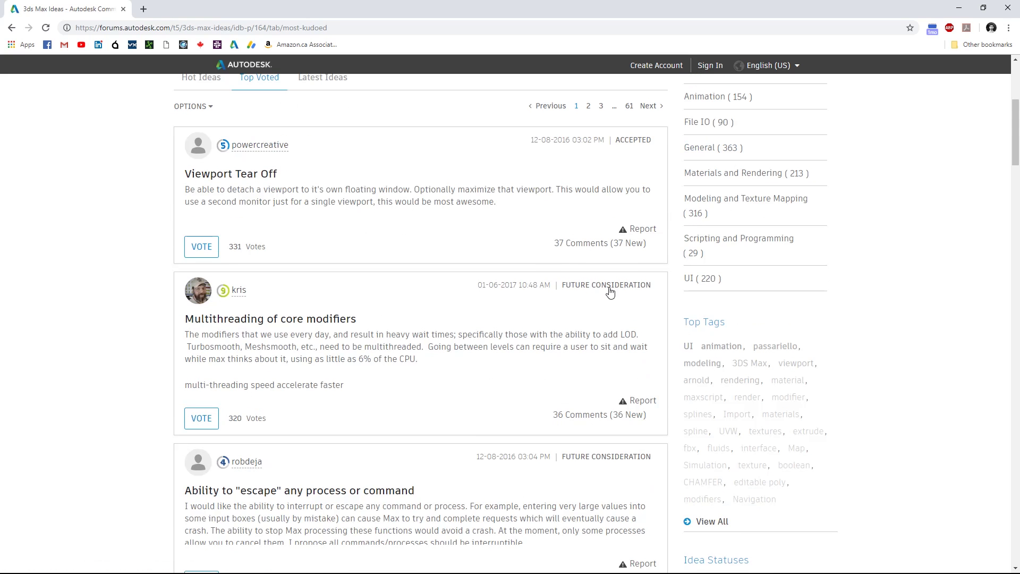
scroll(473, 287, "down", 5)
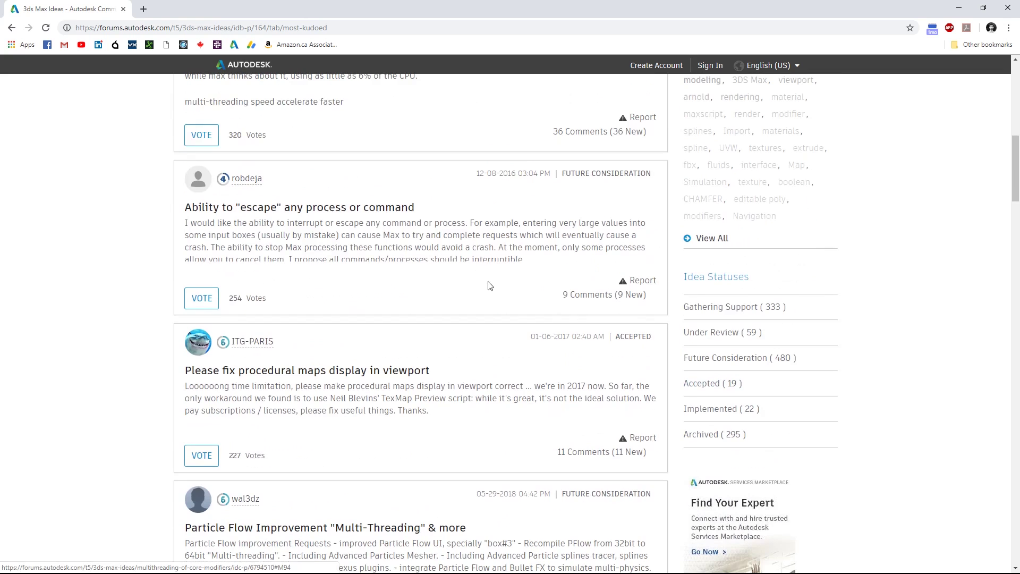
scroll(612, 245, "up", 12)
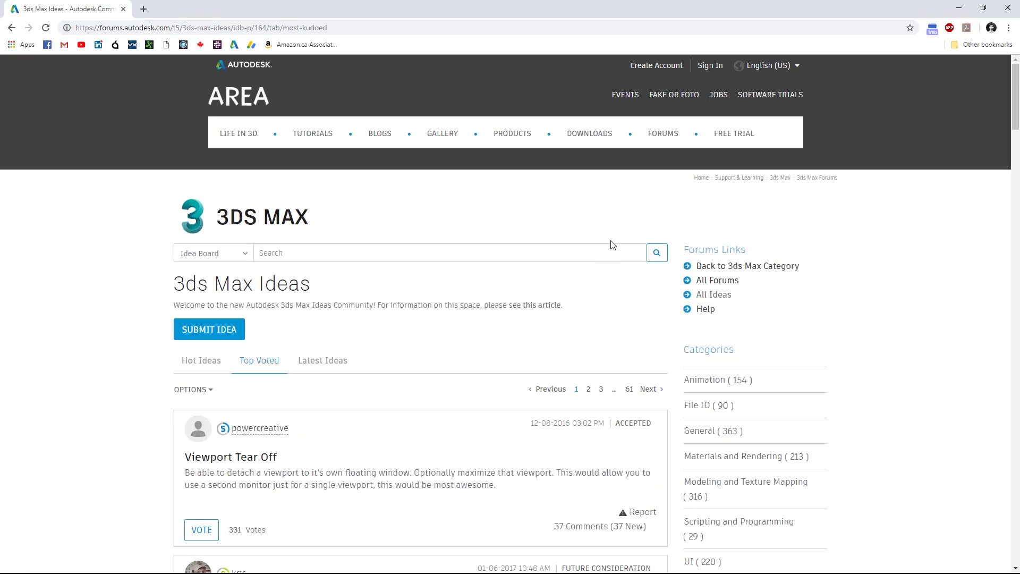